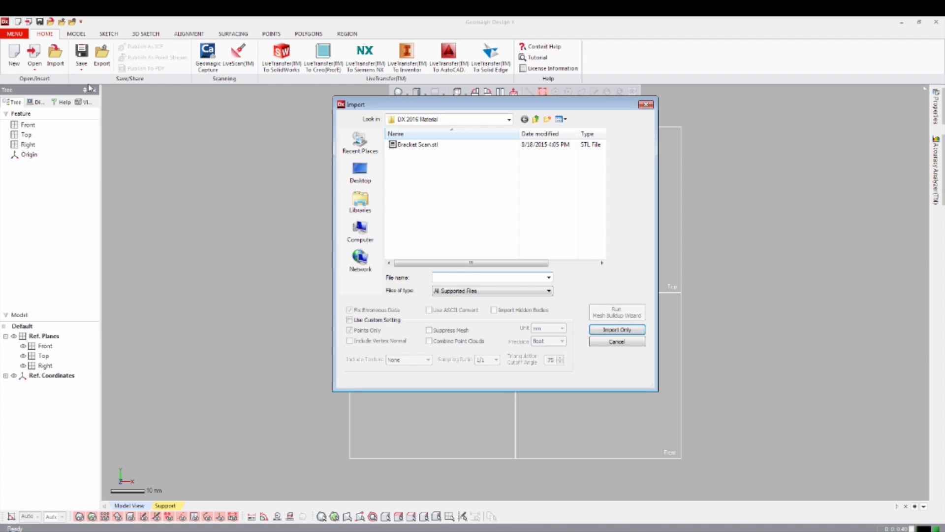
- Import the Bracket Scan.stl mesh using the import-only option
click(417, 144)
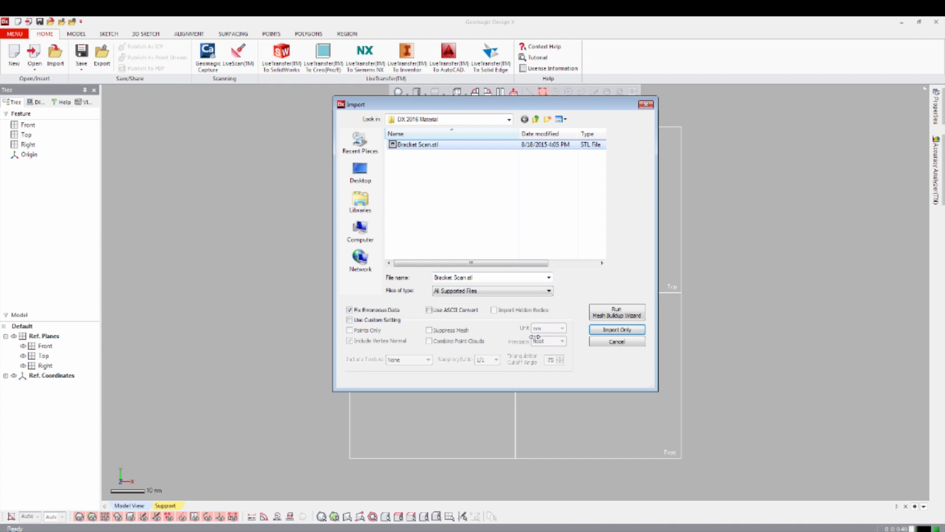
click(621, 329)
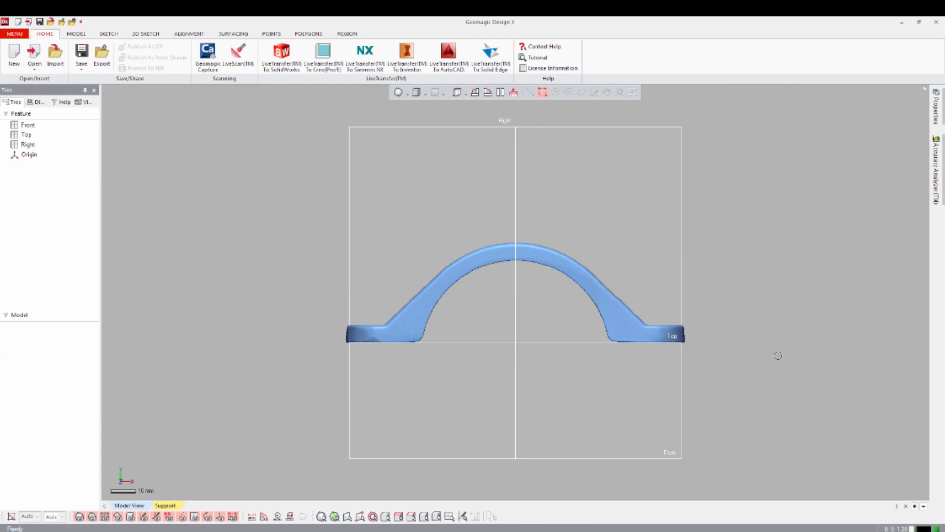
right_drag(609, 382, 635, 351)
mouse_move(580, 424)
right_down()
mouse_move(566, 171)
mouse_move(590, 462)
mouse_move(569, 437)
right_up()
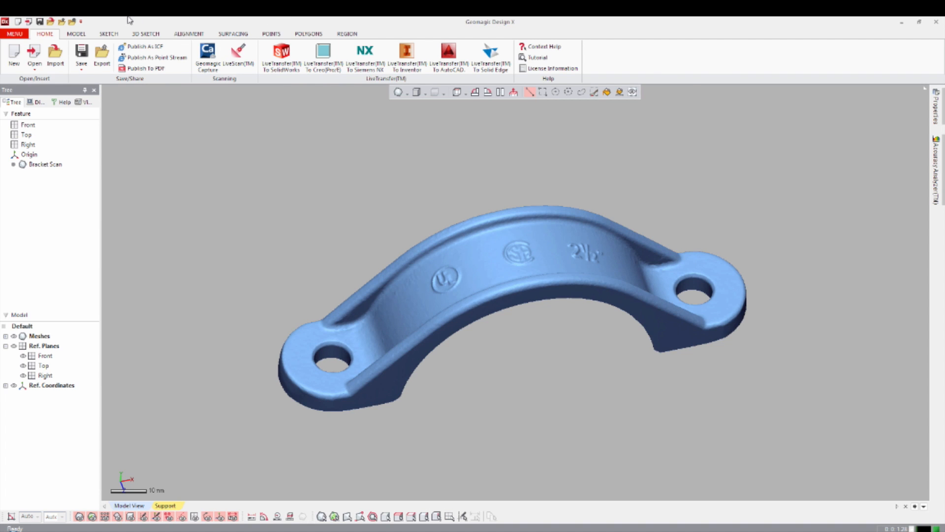
click(88, 33)
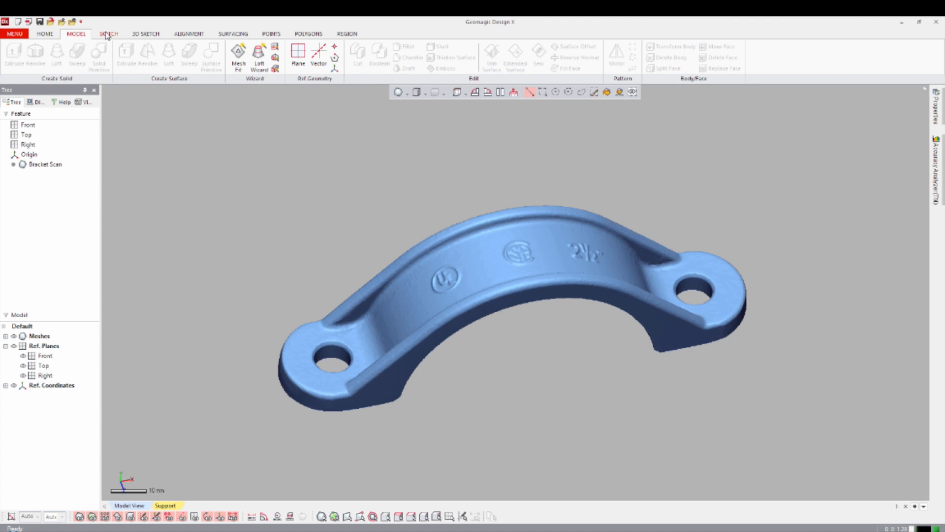
click(108, 34)
click(134, 34)
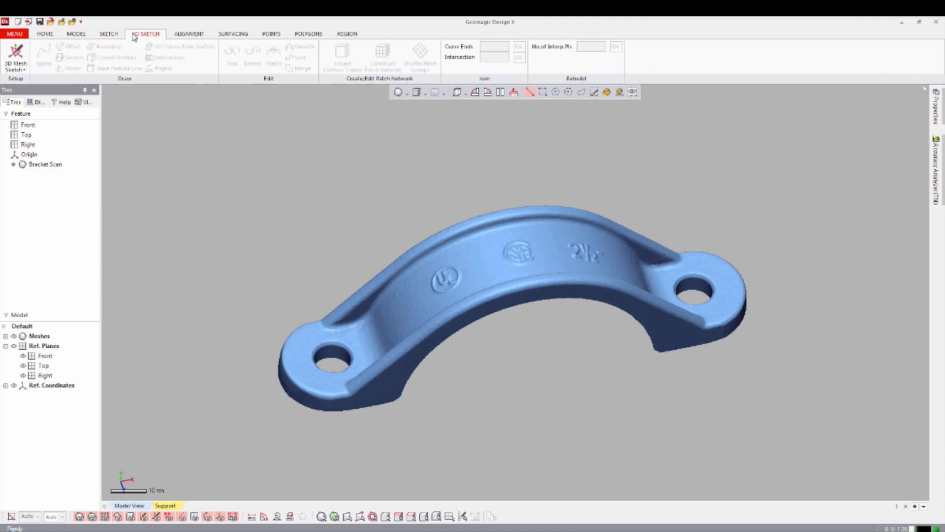
click(186, 34)
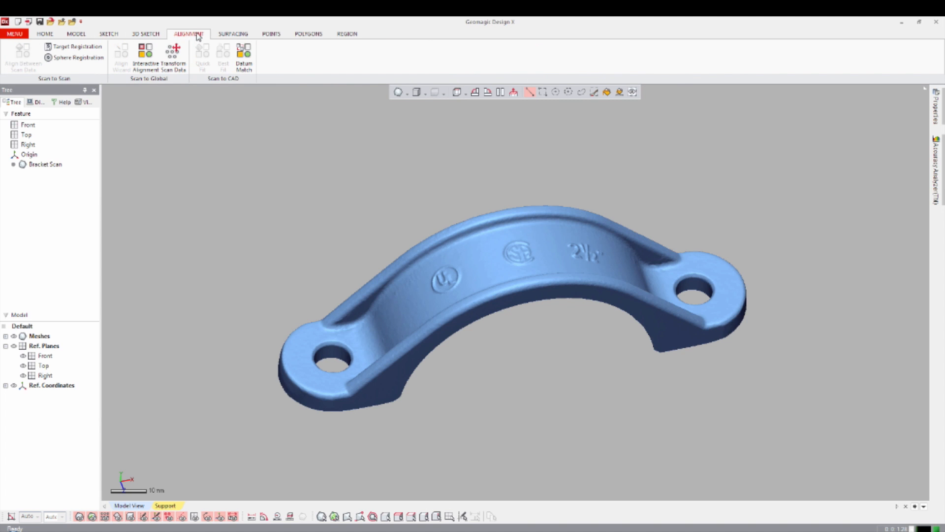
click(232, 36)
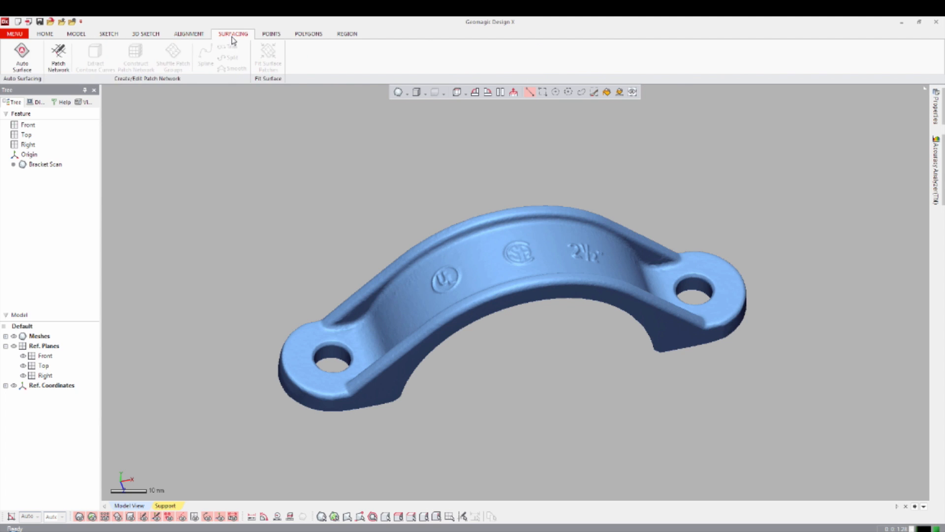
click(272, 36)
click(299, 37)
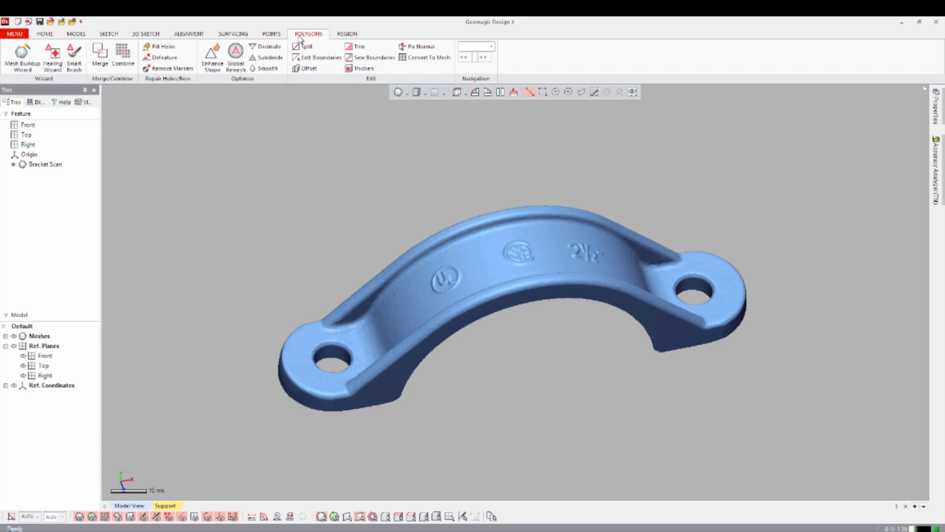
- Auto-segment the bracket mesh into regions with the default sensitivity and roughness settings
click(344, 37)
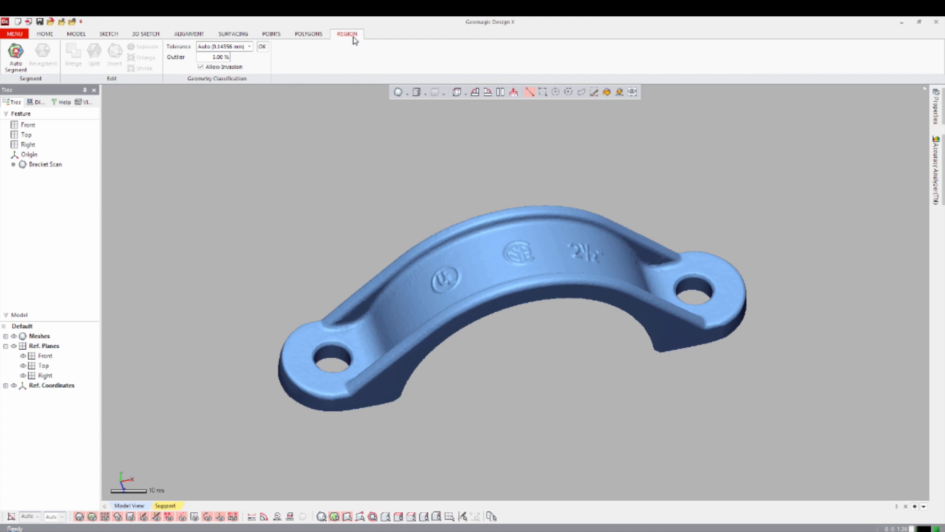
click(16, 53)
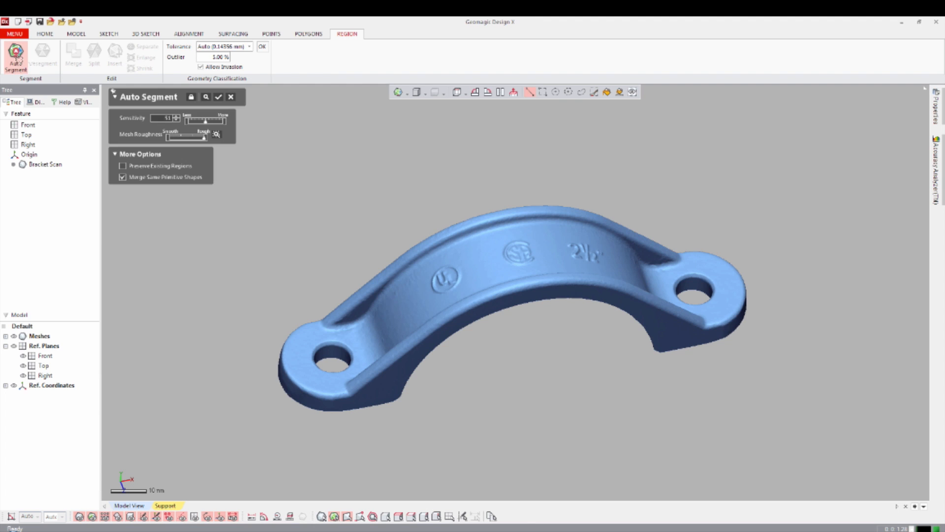
click(220, 96)
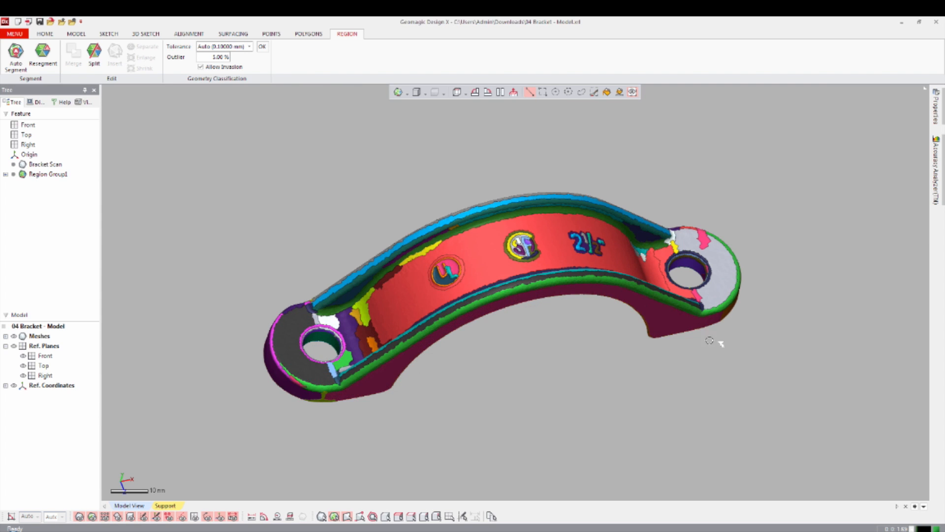
mouse_move(595, 397)
right_down()
mouse_move(532, 143)
mouse_move(432, 274)
right_up()
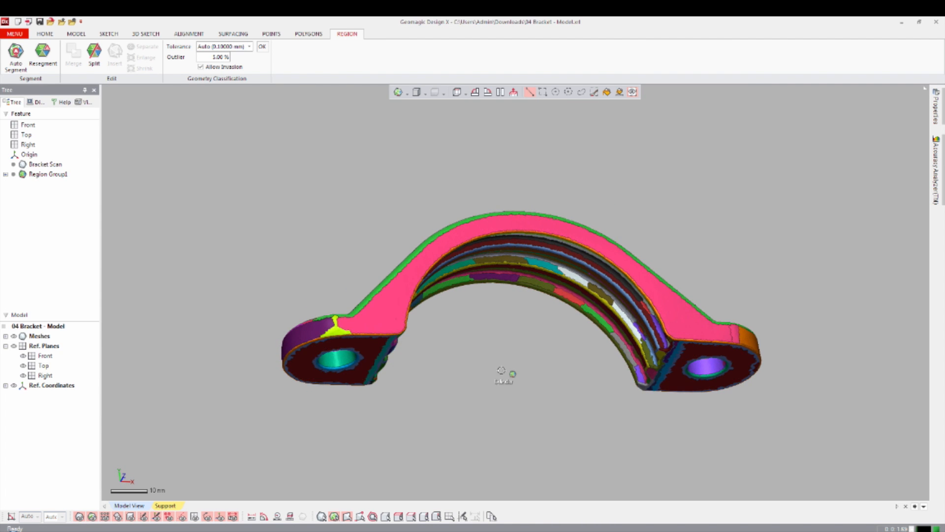
right_drag(521, 305, 519, 429)
- Start the Extrusion Wizard from the bracket's flat arched side region and add the flat underside region of the mounting feet to the sides
click(76, 34)
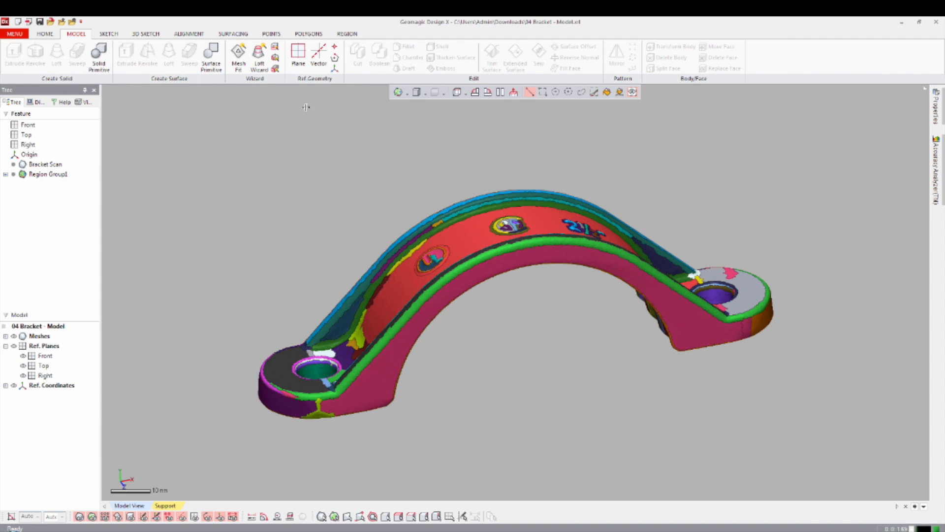
click(387, 360)
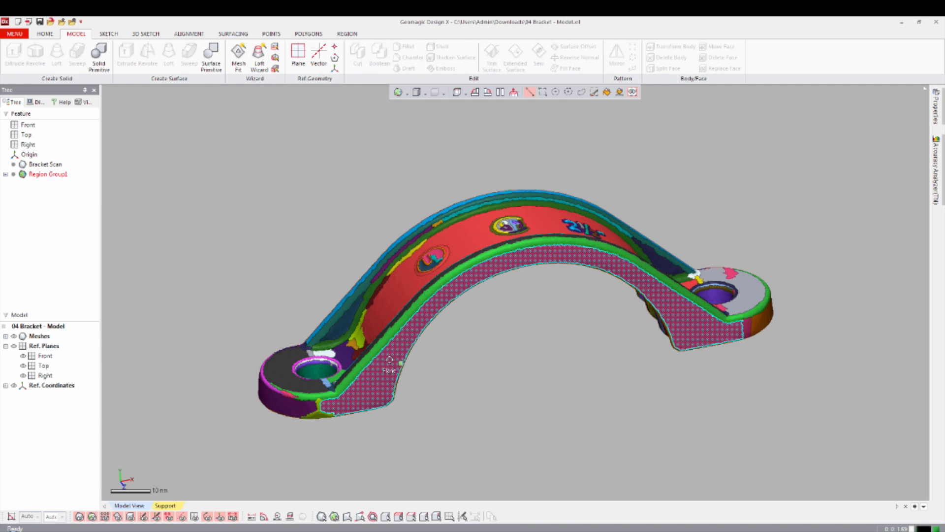
right_click(390, 360)
click(462, 337)
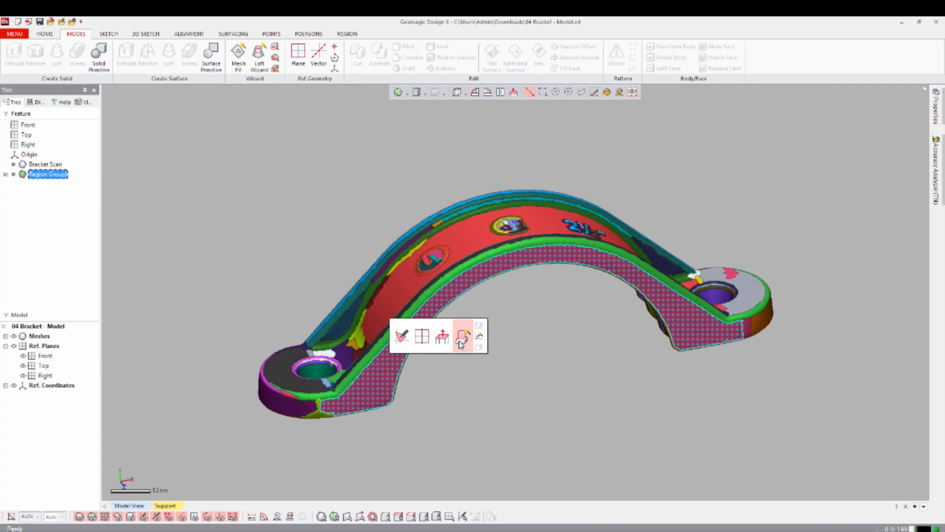
click(245, 235)
right_drag(305, 272, 448, 284)
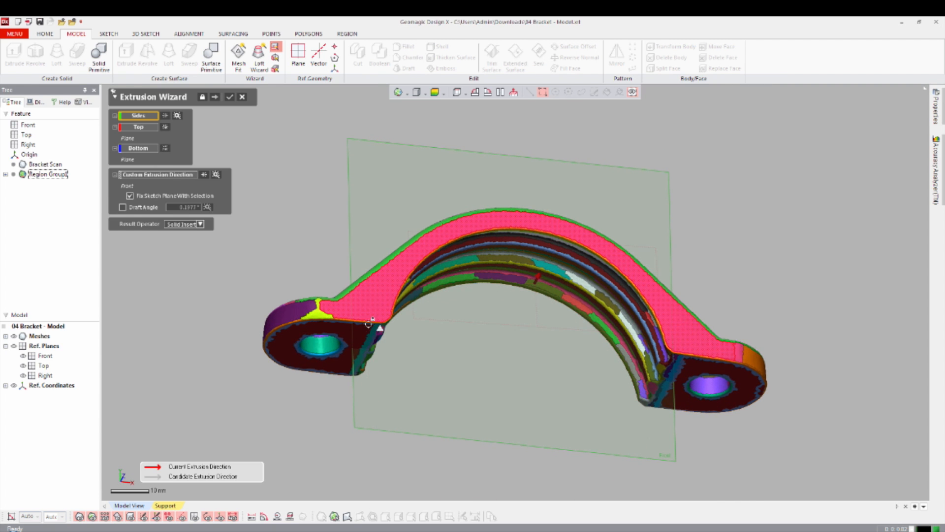
click(385, 326)
right_drag(385, 325, 491, 364)
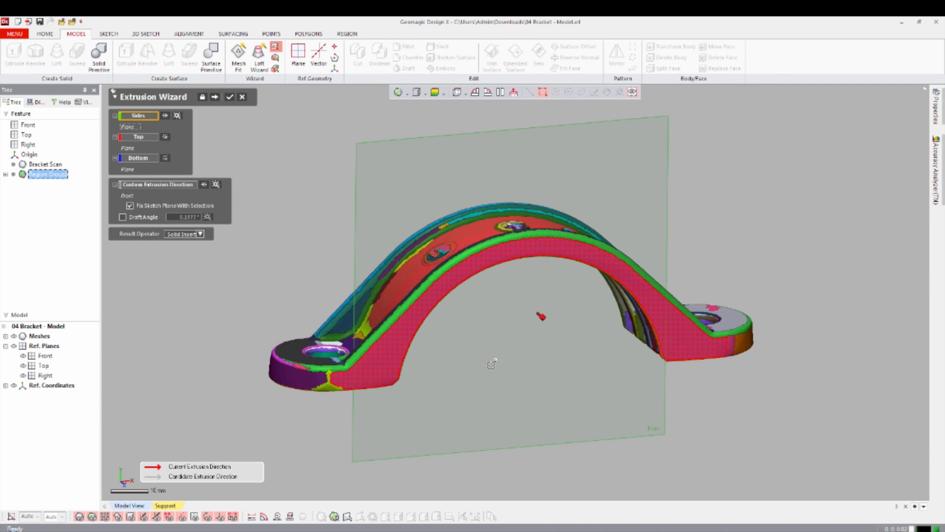
- Generate the auto-sketched extrusion as an inserted solid and accept it
click(215, 98)
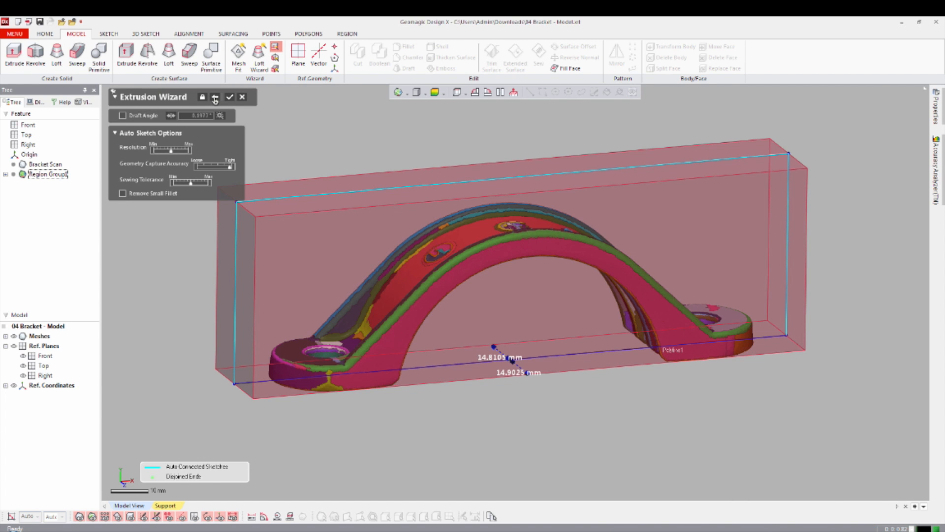
right_drag(373, 305, 364, 137)
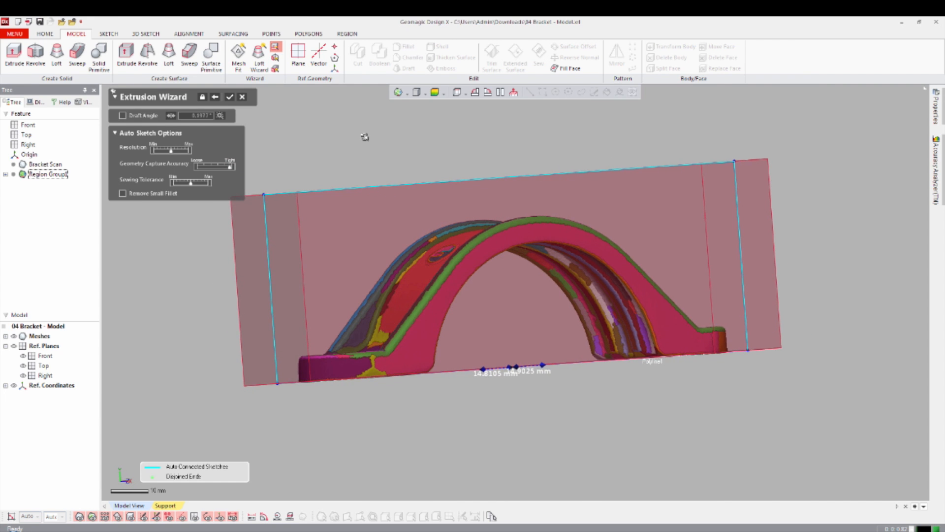
click(229, 97)
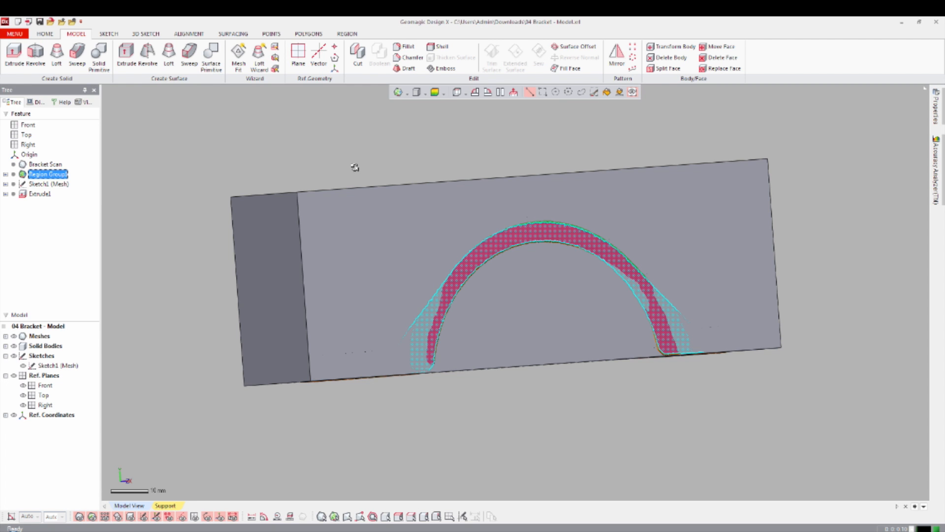
right_drag(363, 178, 397, 181)
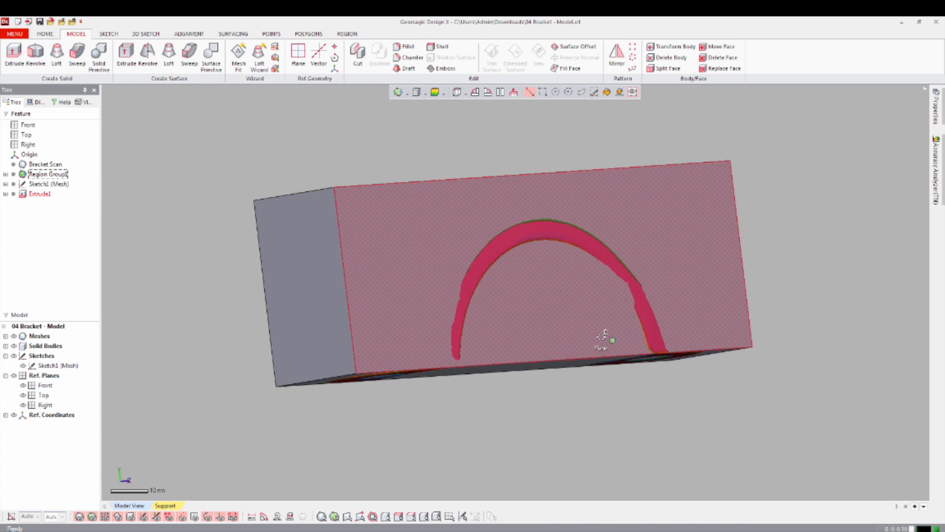
- Hide the solid body and start the Revolution Wizard from a grooved region on the inside of the arch
key(ctrl+5)
scroll(601, 351, up, 1)
scroll(601, 351, up, 2)
right_drag(601, 350, 504, 247)
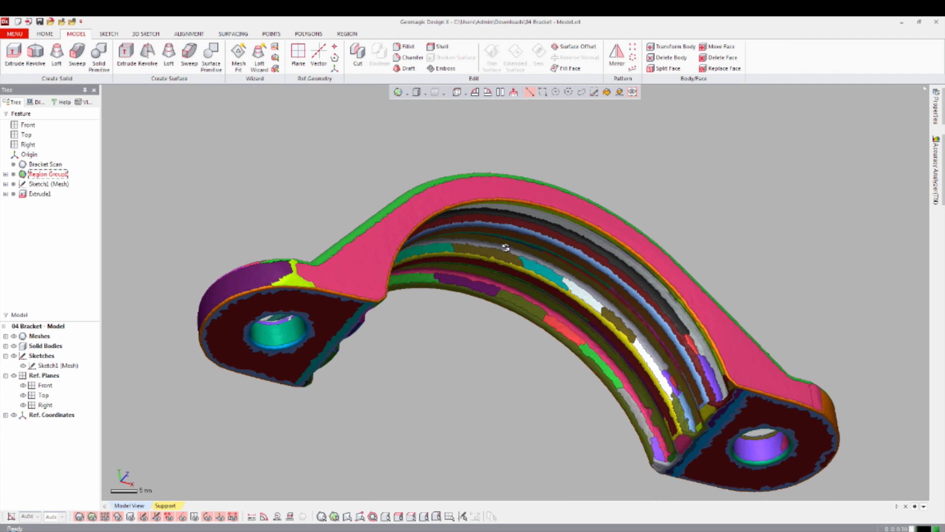
click(507, 236)
right_click(507, 235)
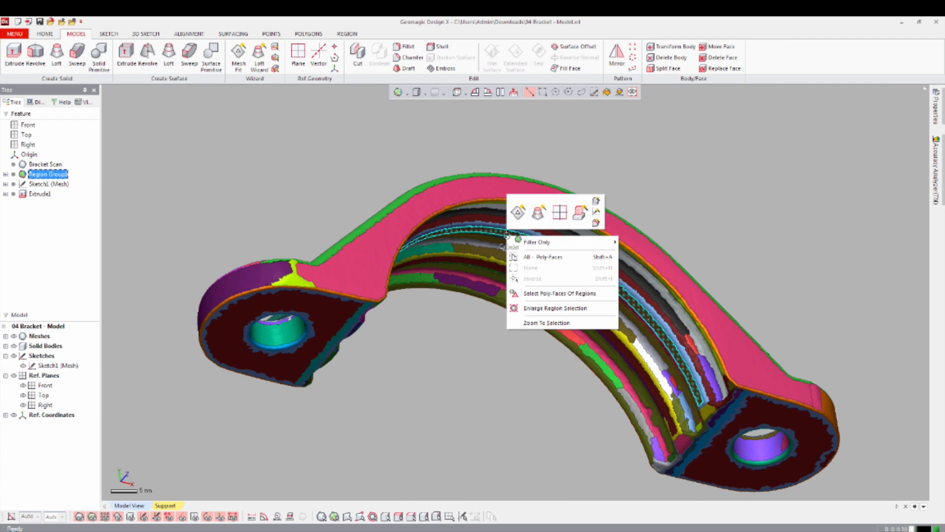
click(582, 219)
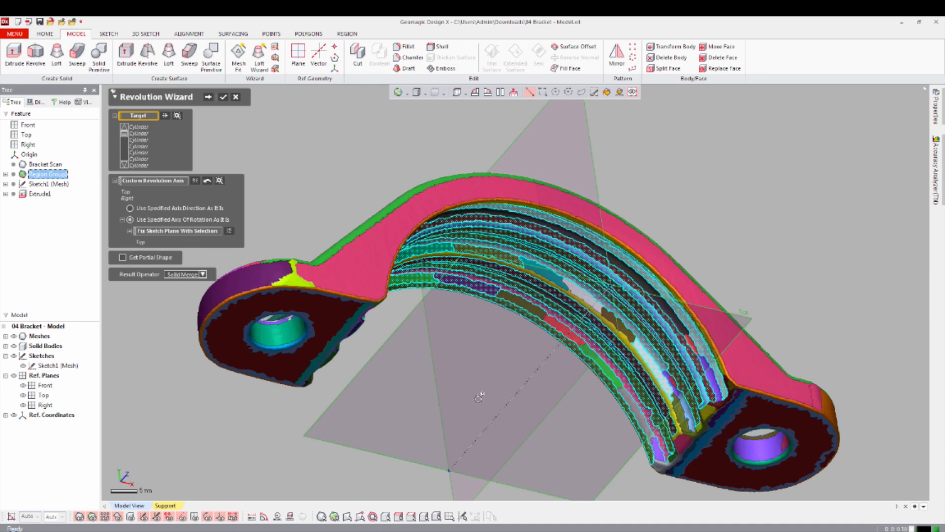
- Use the specified axis direction as it is for the revolution and adjust the target selection by picking more inner groove regions
right_drag(273, 430, 437, 246)
click(437, 246)
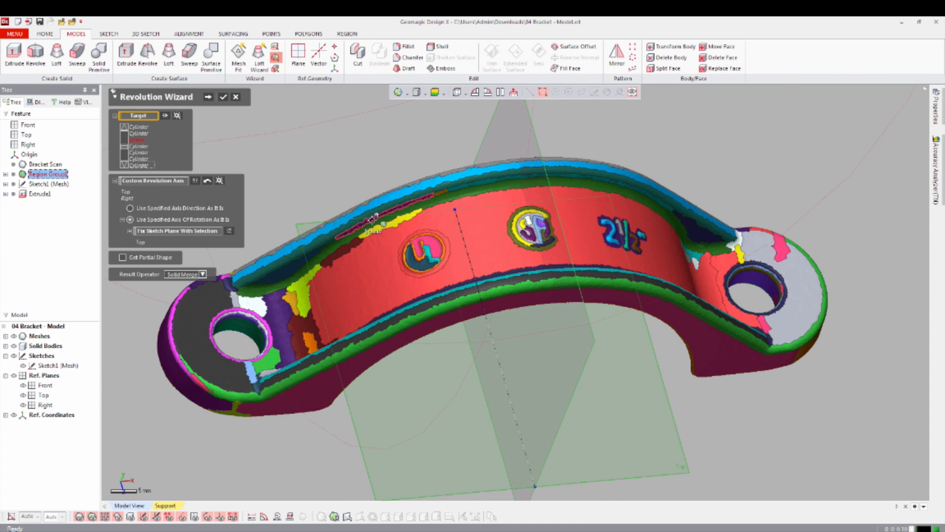
right_drag(556, 366, 488, 276)
click(130, 208)
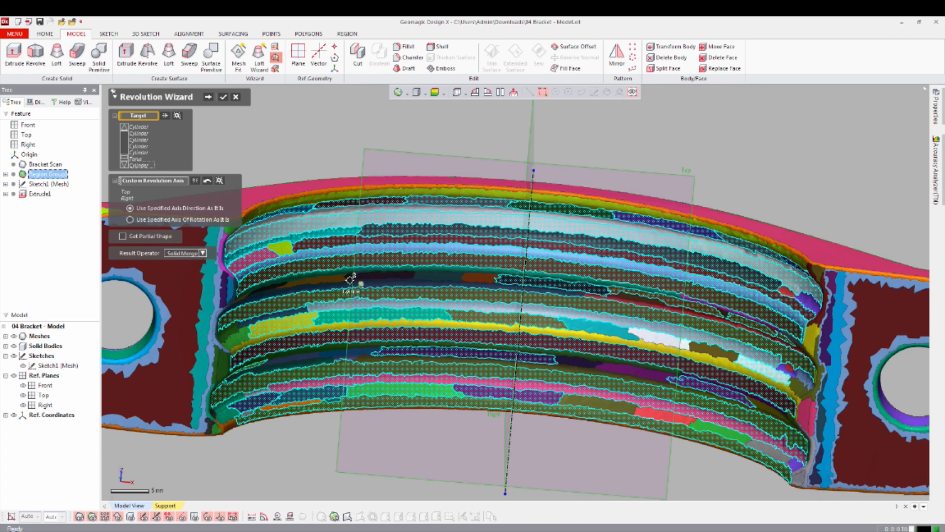
click(351, 271)
click(427, 286)
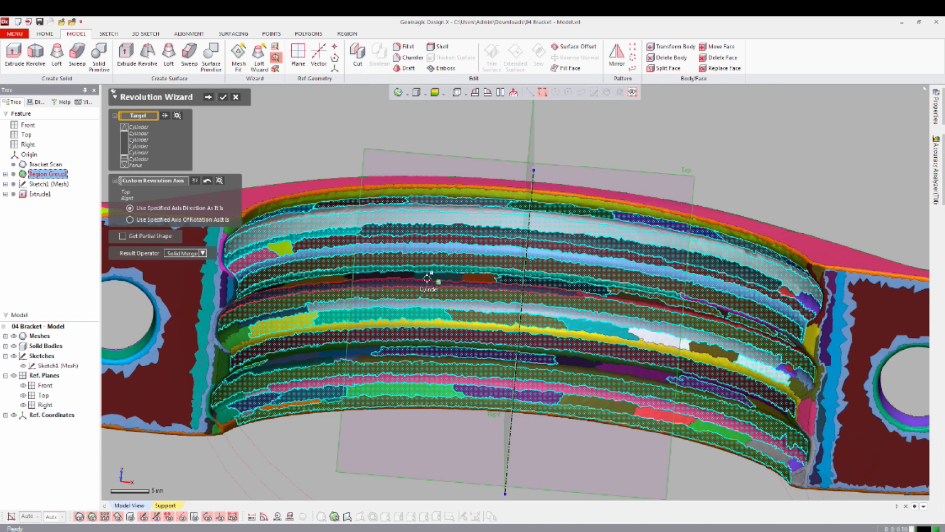
click(406, 346)
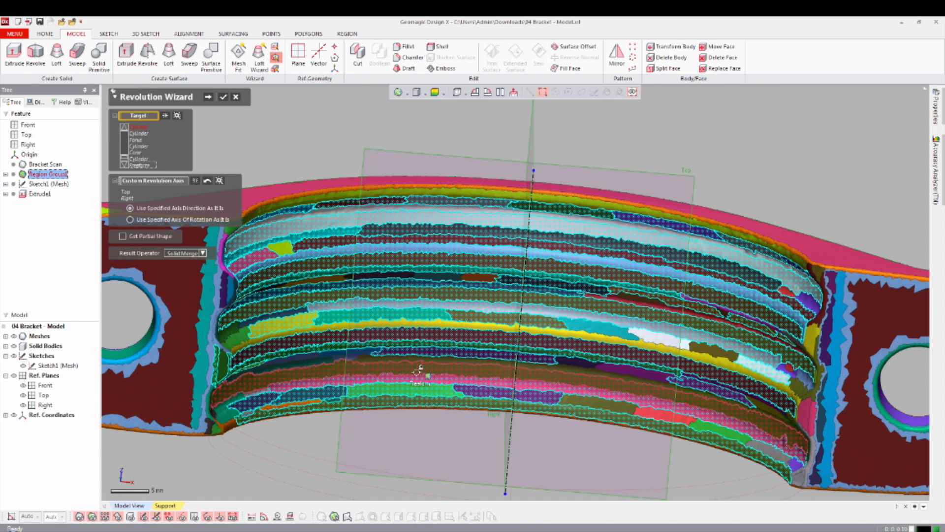
click(412, 190)
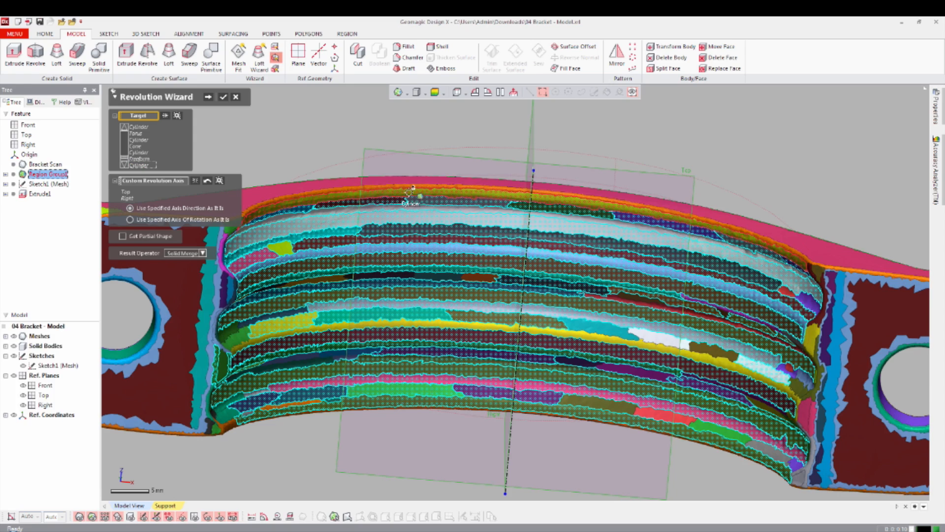
- Set the revolution's result operator to Solid Cut, generate the groove profile revolve and accept it
scroll(652, 366, down, 3)
right_drag(650, 368, 628, 320)
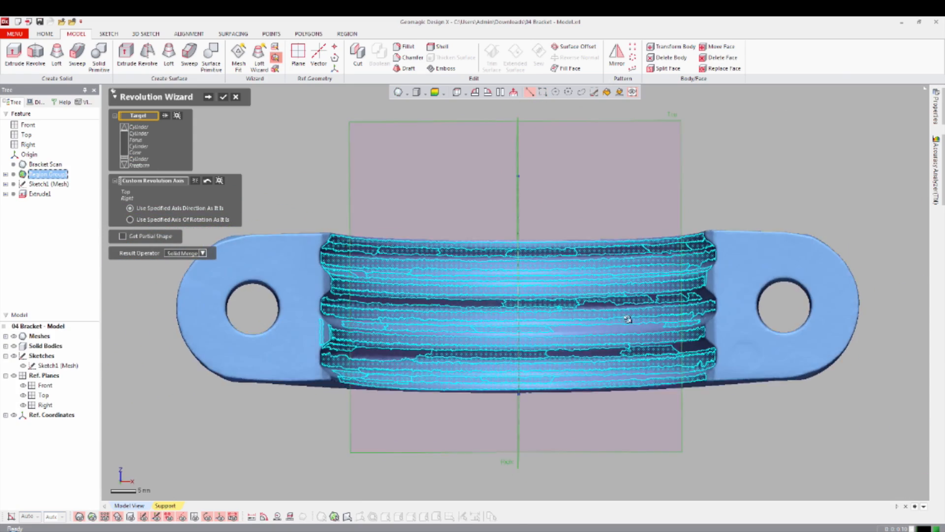
scroll(629, 320, down, 2)
click(199, 253)
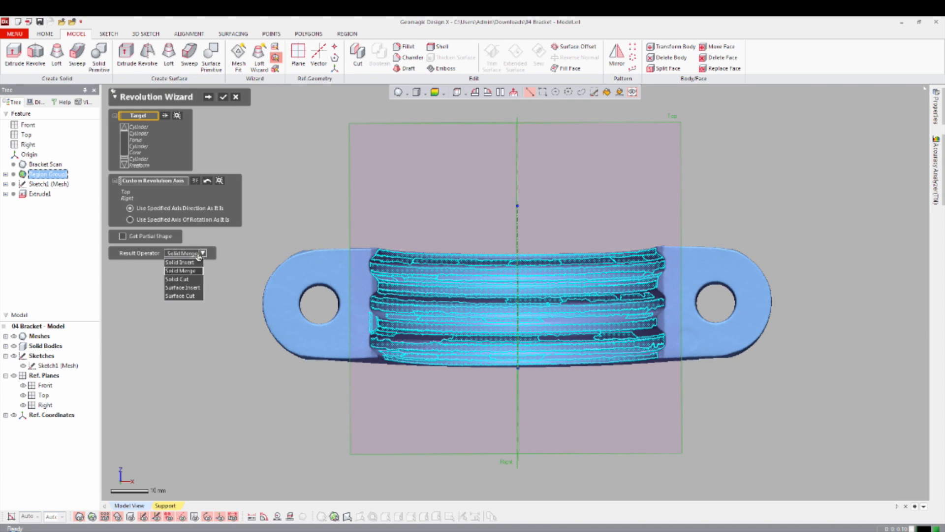
click(194, 280)
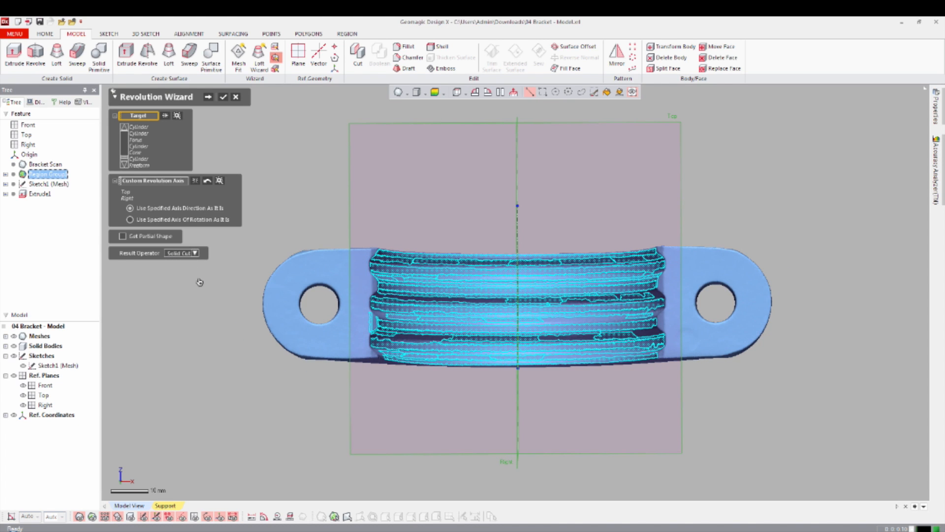
click(209, 97)
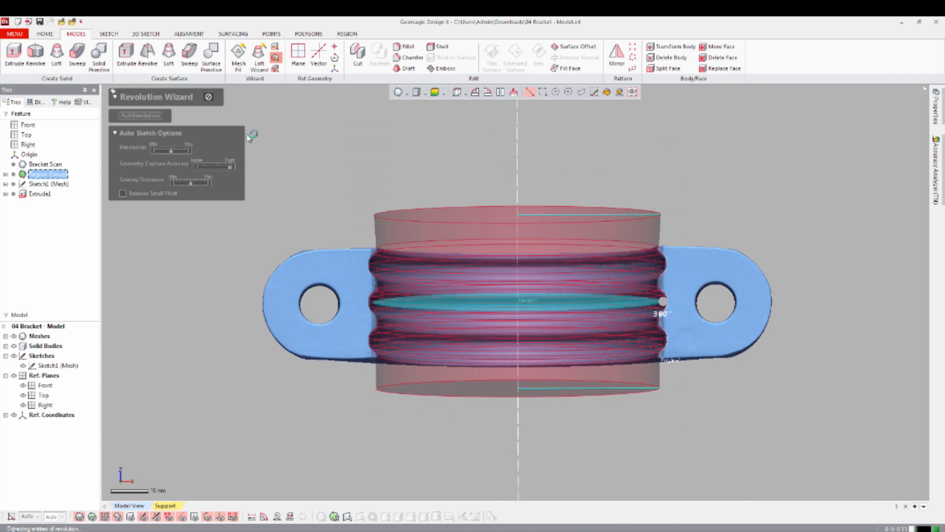
right_drag(494, 312, 557, 307)
click(226, 97)
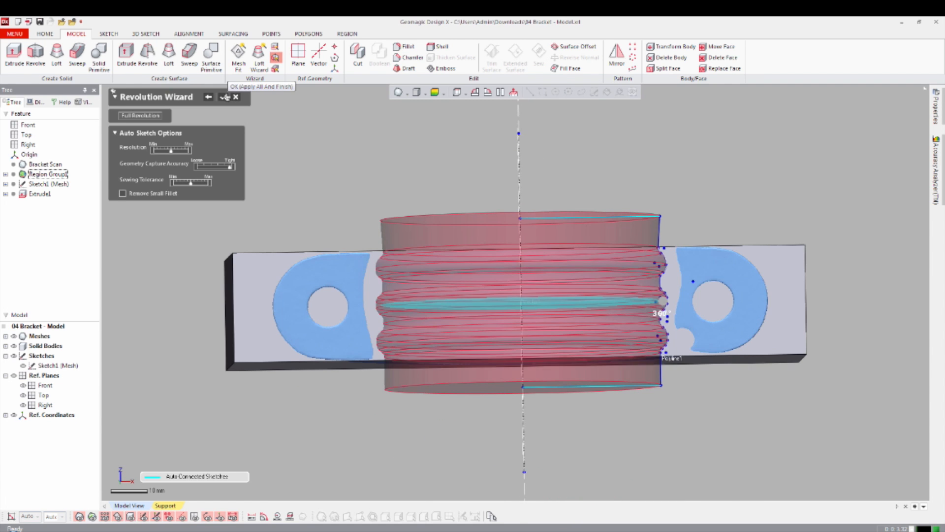
- Show the colored regions on the mesh again and hide the cut solid body
right_drag(436, 213, 573, 415)
key(ctrl+2)
right_drag(559, 293, 590, 360)
key(ctrl+5)
scroll(492, 268, up, 5)
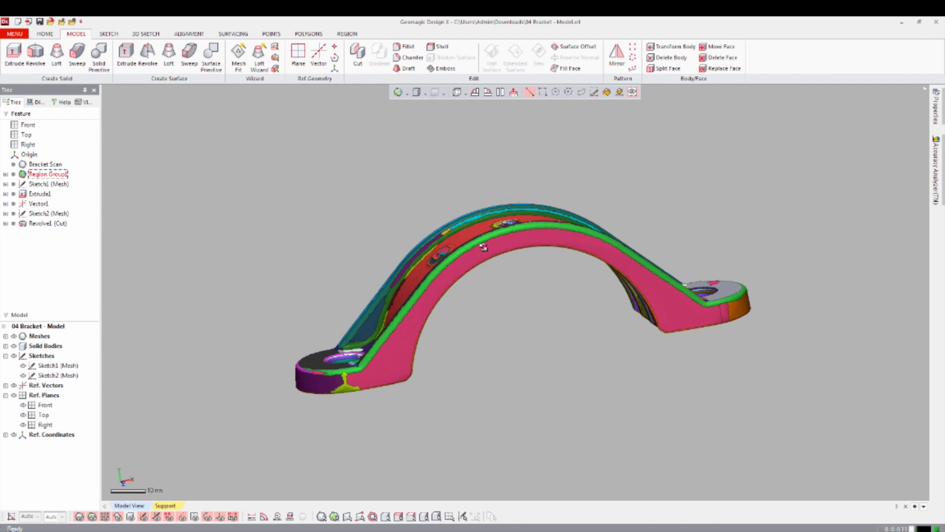
- Start the Extrusion Wizard from the bracket's large flat side face region
mouse_move(499, 240)
right_down()
mouse_move(508, 234)
mouse_move(502, 223)
right_up()
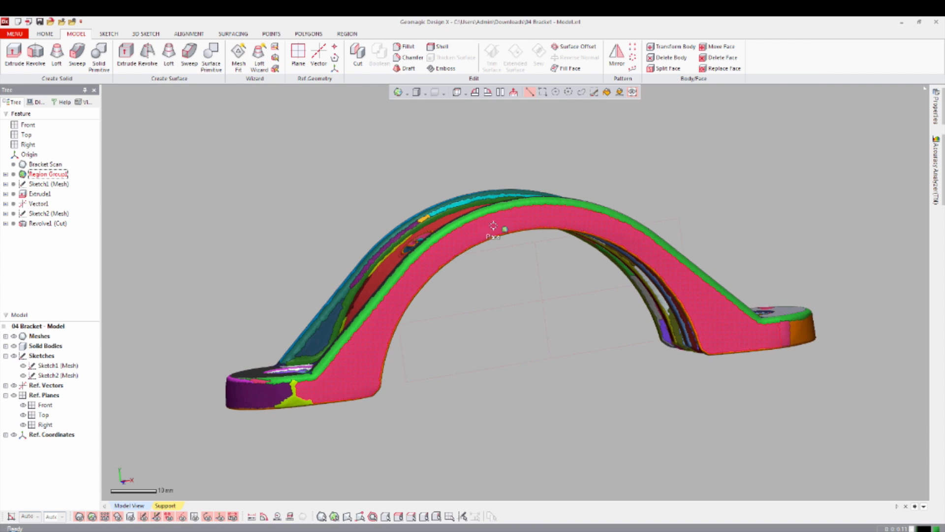
click(487, 231)
right_click(485, 232)
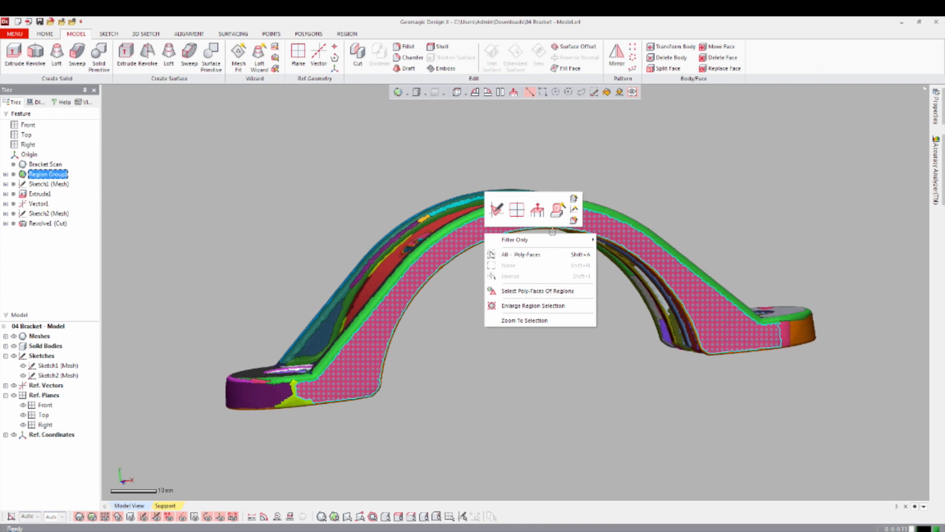
click(538, 211)
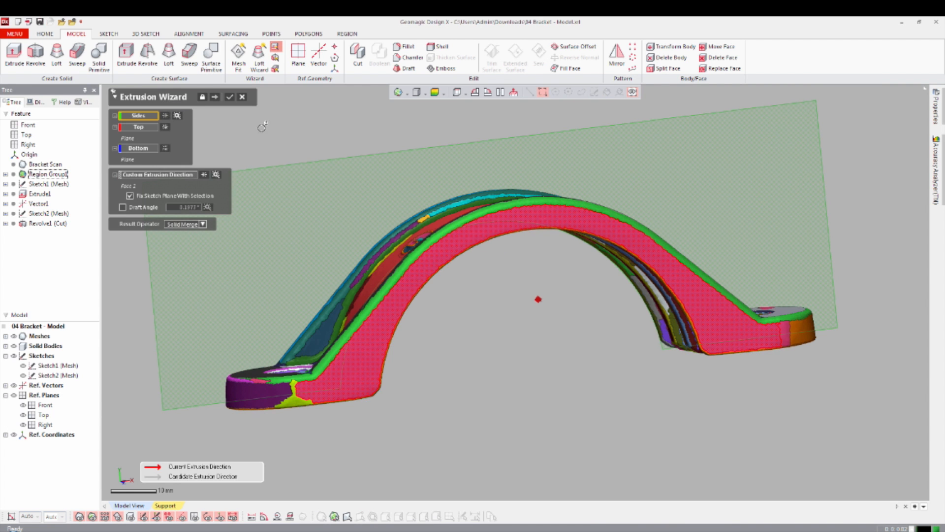
- Pick the two upper rim regions and the flat top region of both mounting flanges as the extrusion's sides
scroll(512, 186, up, 1)
right_drag(512, 185, 559, 283)
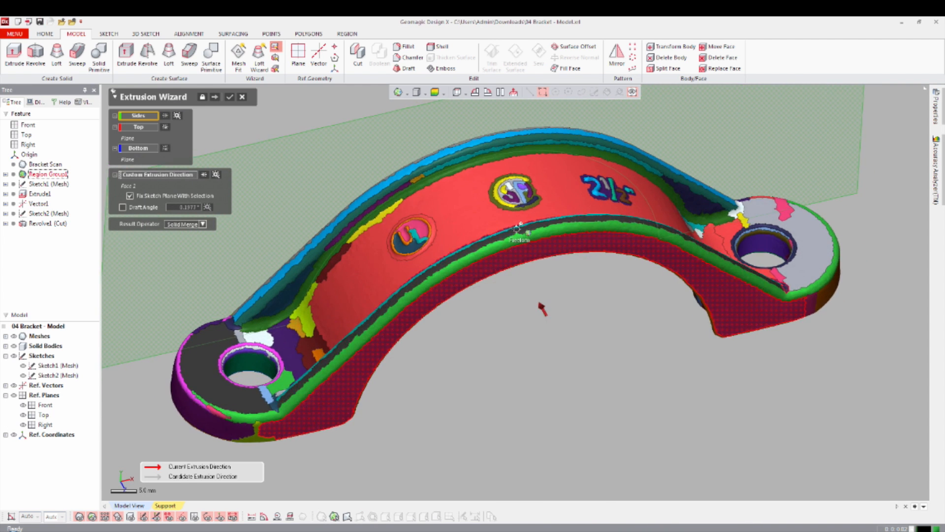
click(516, 230)
click(464, 142)
click(210, 333)
click(807, 246)
- Set the extrusion's result operator to Solid Cut
scroll(636, 293, down, 2)
right_drag(637, 293, 629, 253)
click(178, 254)
click(180, 280)
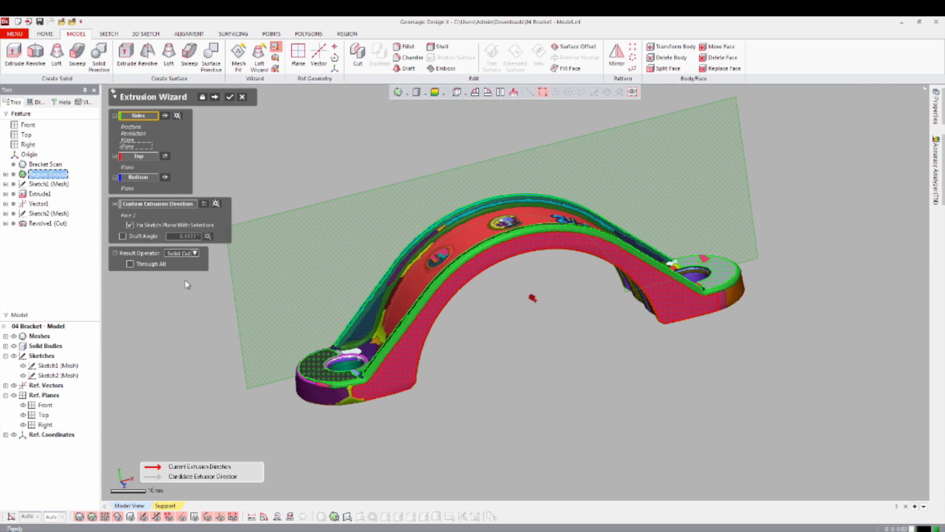
- Clear the top and bottom references and use the Front plane as the custom extrusion direction
click(165, 178)
click(165, 157)
click(152, 185)
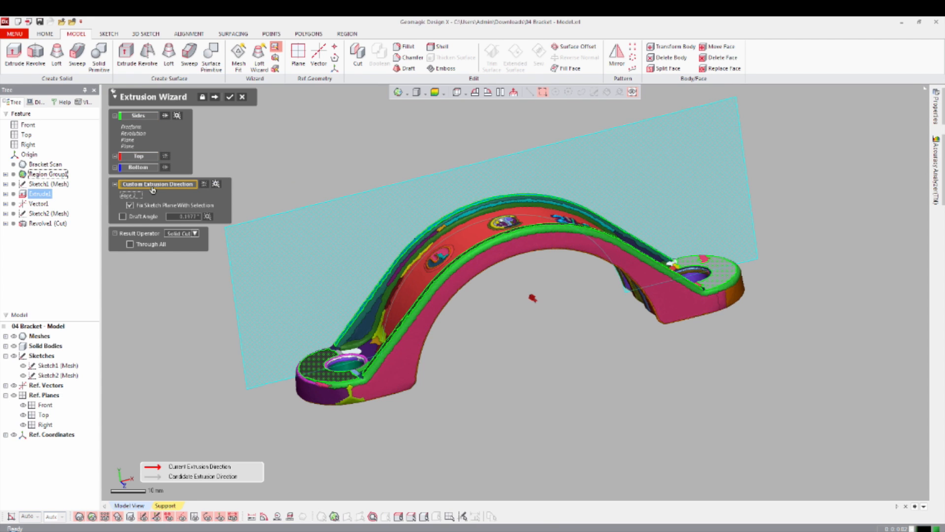
click(25, 125)
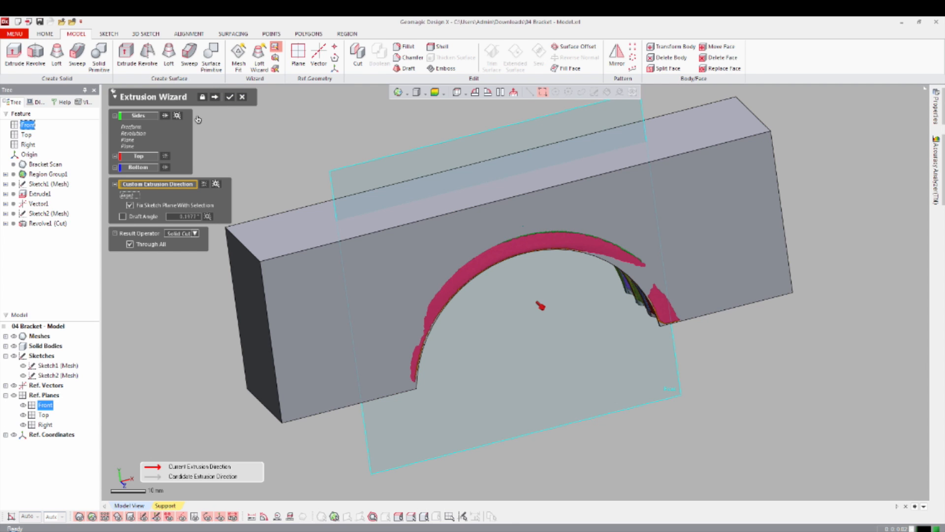
- Generate the extrusion profile with the current auto sketch options and accept the solid cut
click(216, 98)
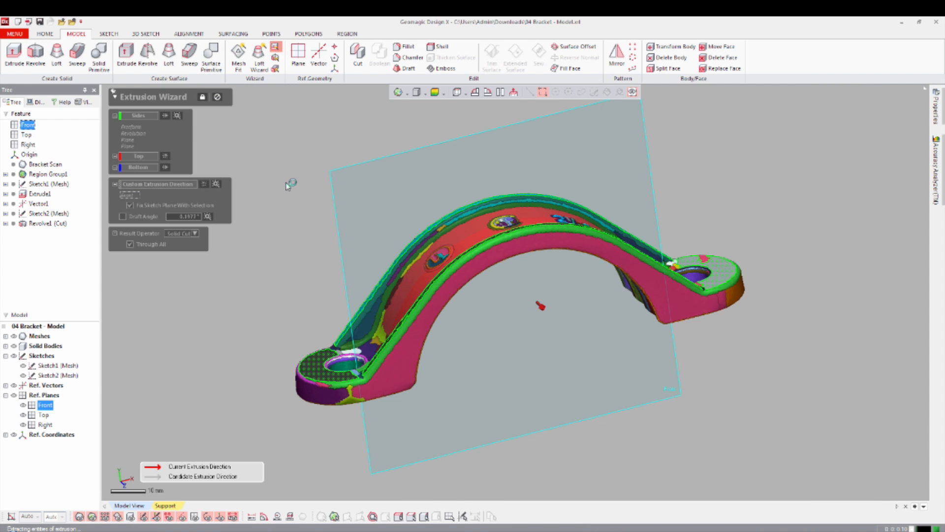
right_drag(378, 211, 510, 374)
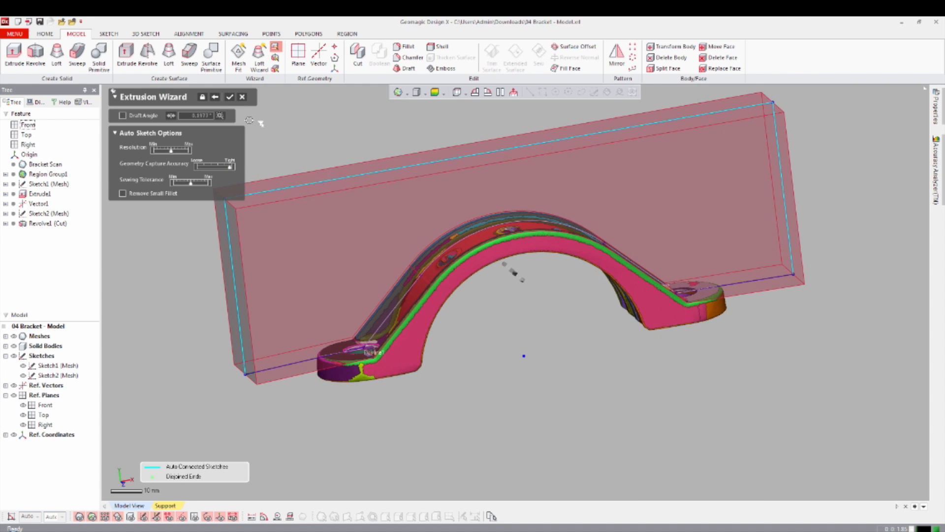
click(229, 97)
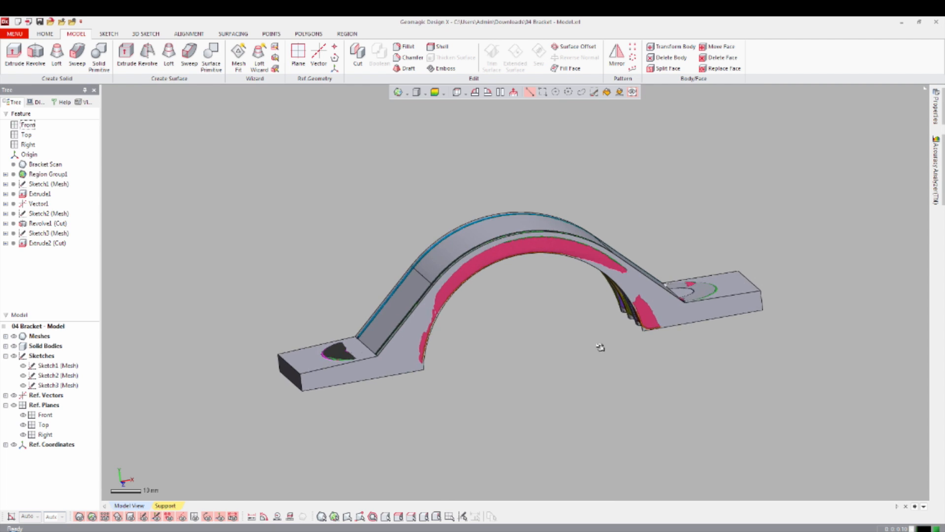
right_drag(601, 345, 629, 370)
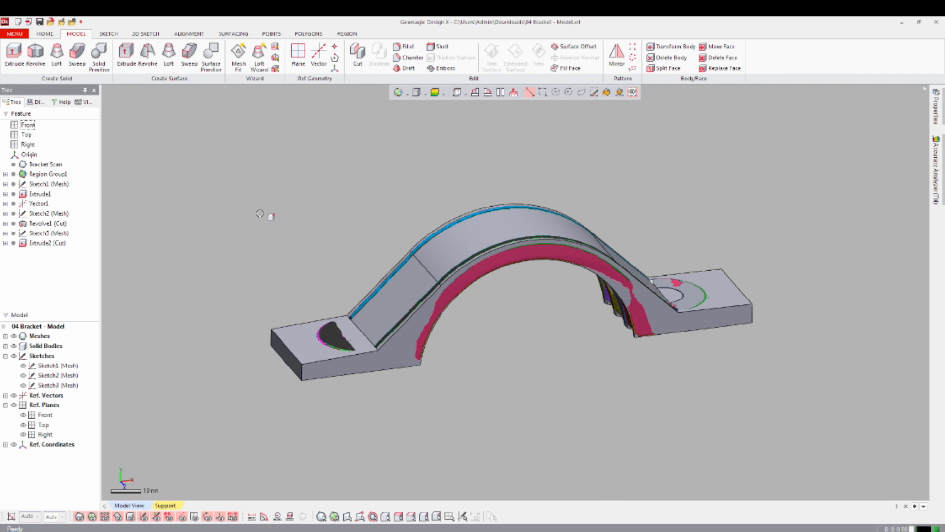
- Edit Sketch3 (Mesh), show the mesh without the solid, and constrain the slightly sloping right flange line to be horizontal
right_click(51, 233)
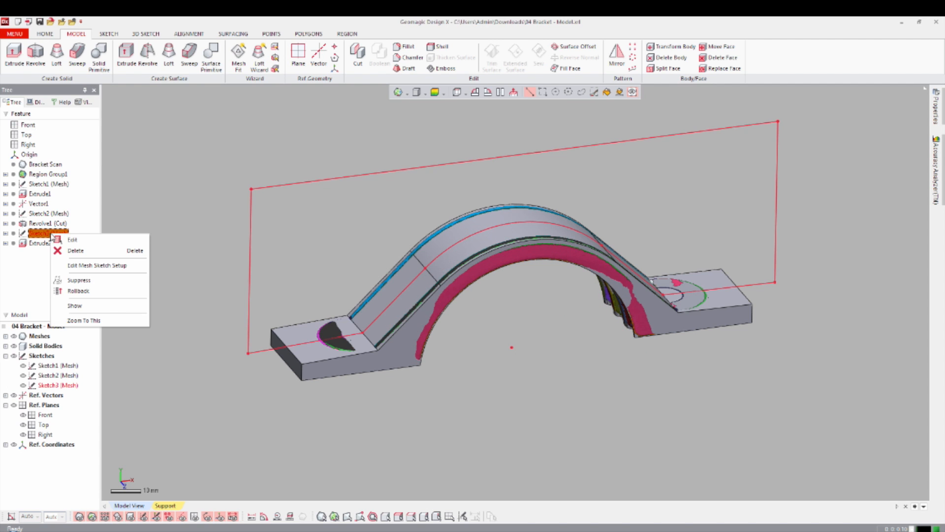
click(72, 240)
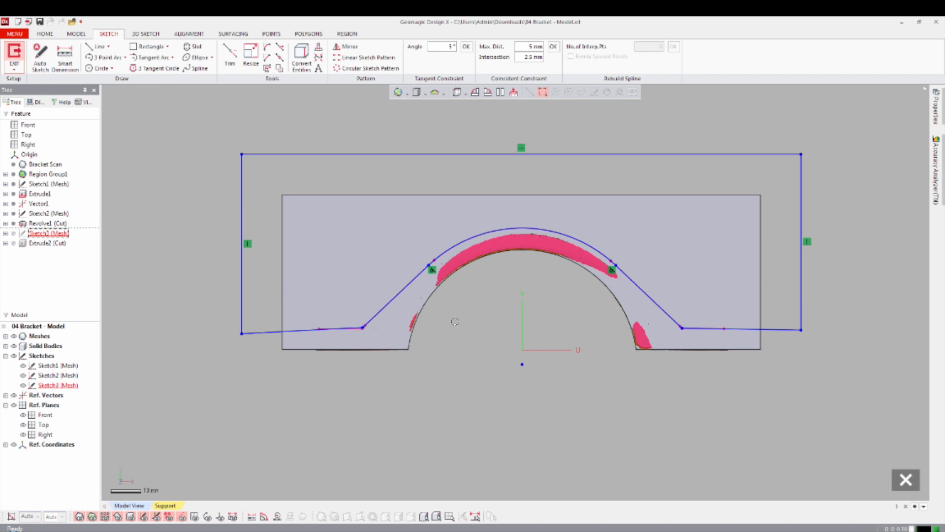
key(ctrl+5)
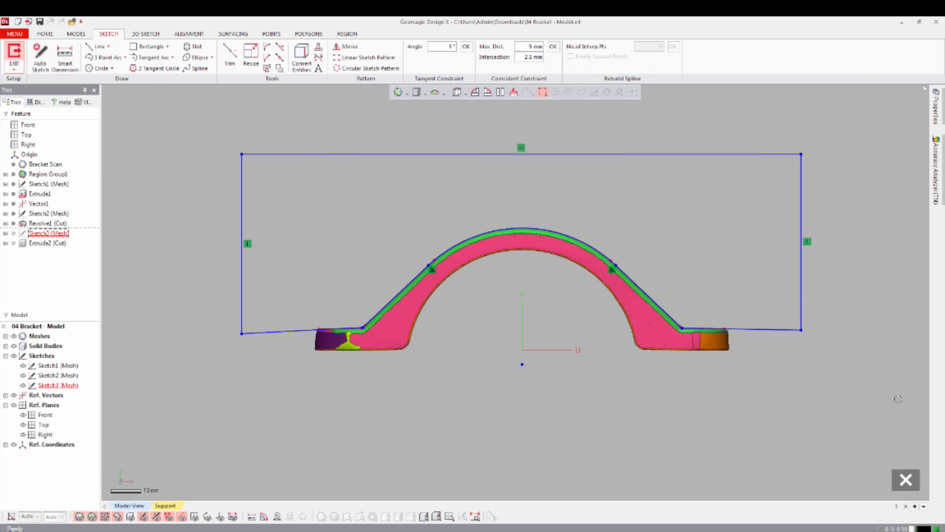
right_click(769, 329)
click(781, 308)
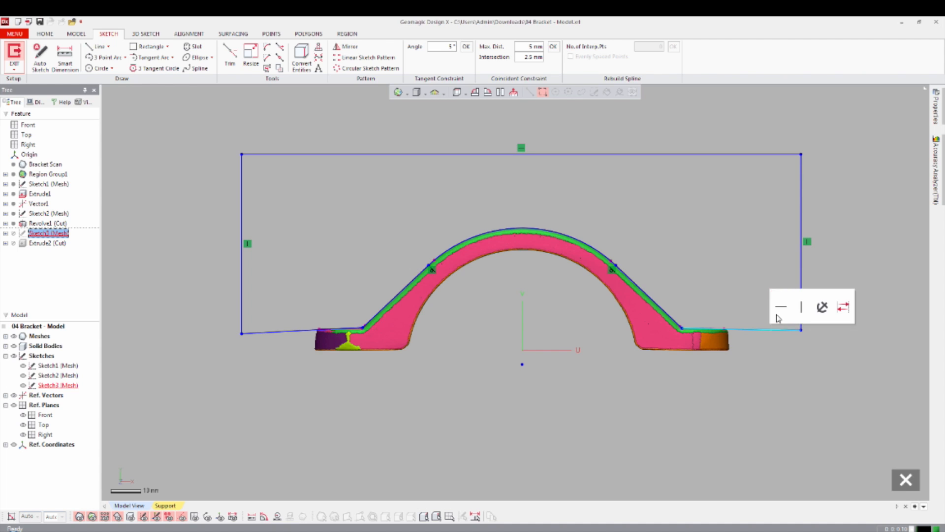
click(724, 272)
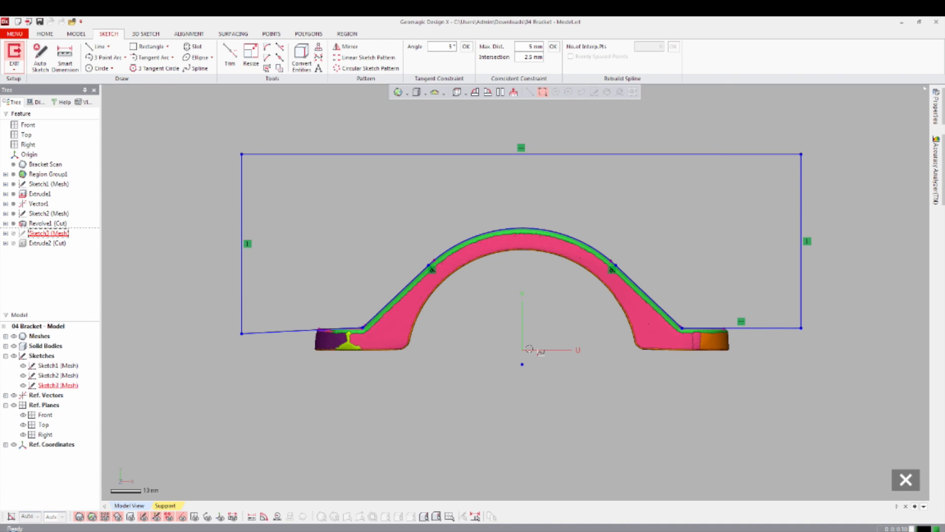
- Raise the outer end of the left flange line level with its inner end and constrain the line to be horizontal
drag(241, 333, 243, 327)
right_click(260, 327)
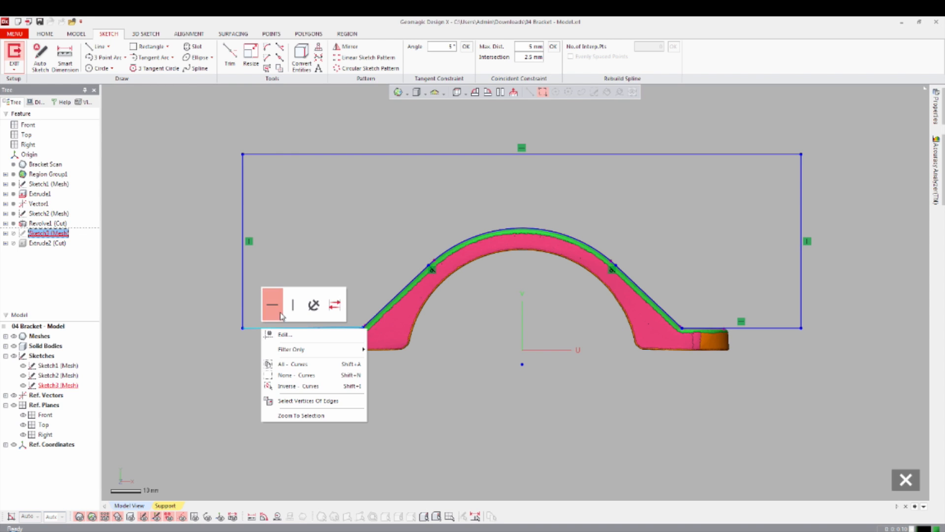
click(271, 304)
click(468, 429)
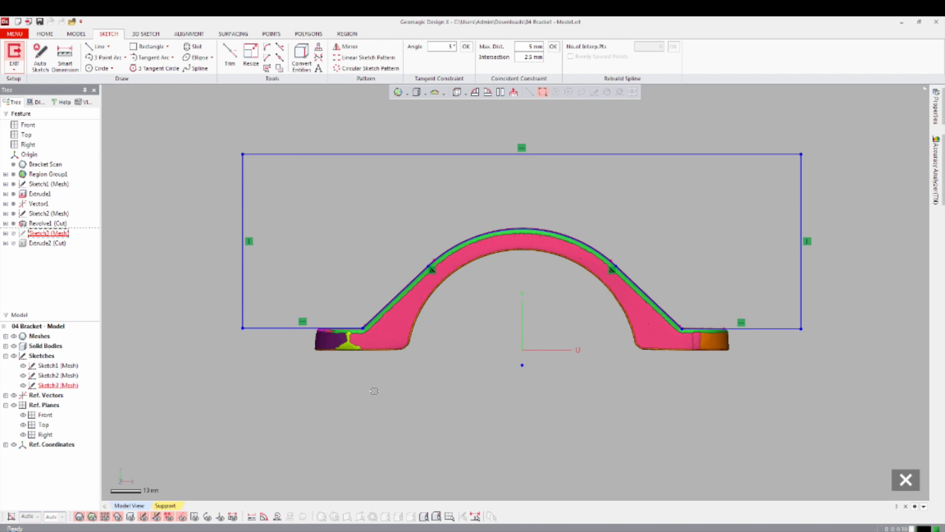
- Hide the mesh, nudge the left flange line onto the section polyline, show the mesh again and exit the sketch
key(ctrl+1)
drag(332, 327, 331, 330)
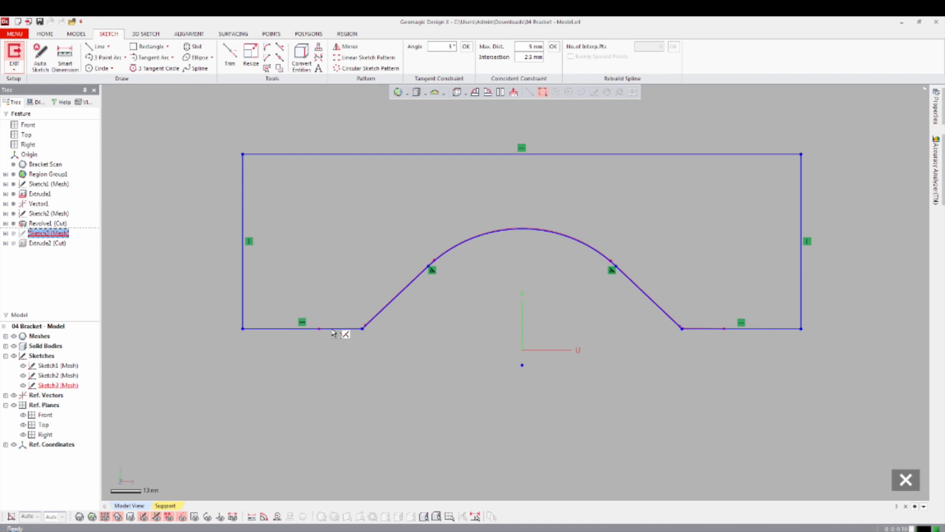
click(470, 390)
key(ctrl+1)
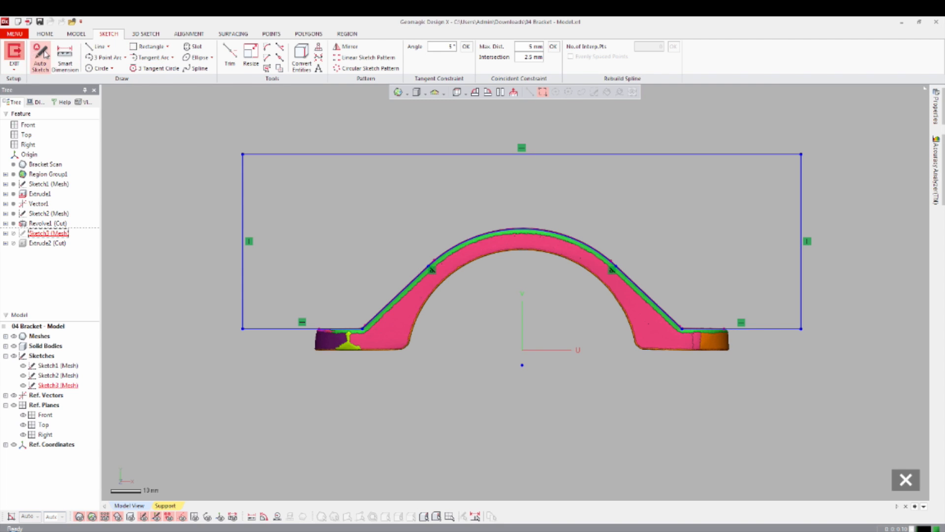
right_click(347, 382)
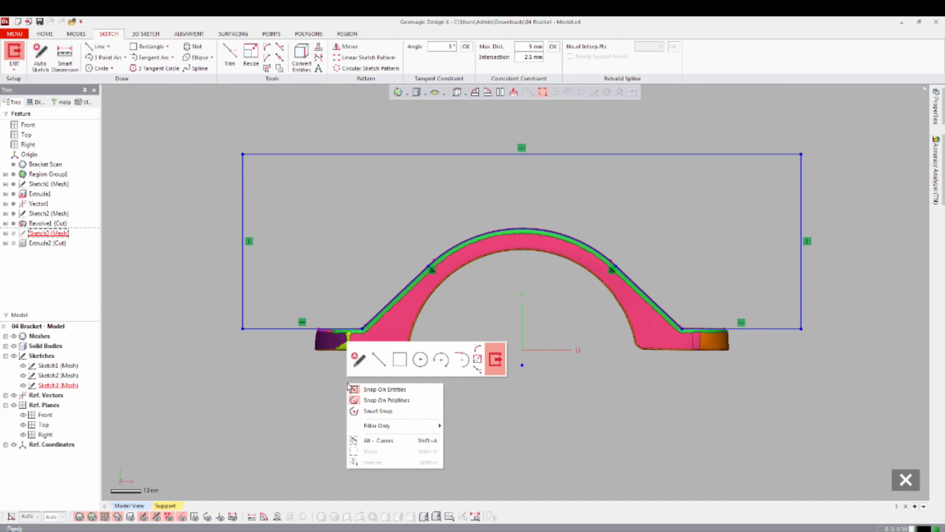
click(495, 359)
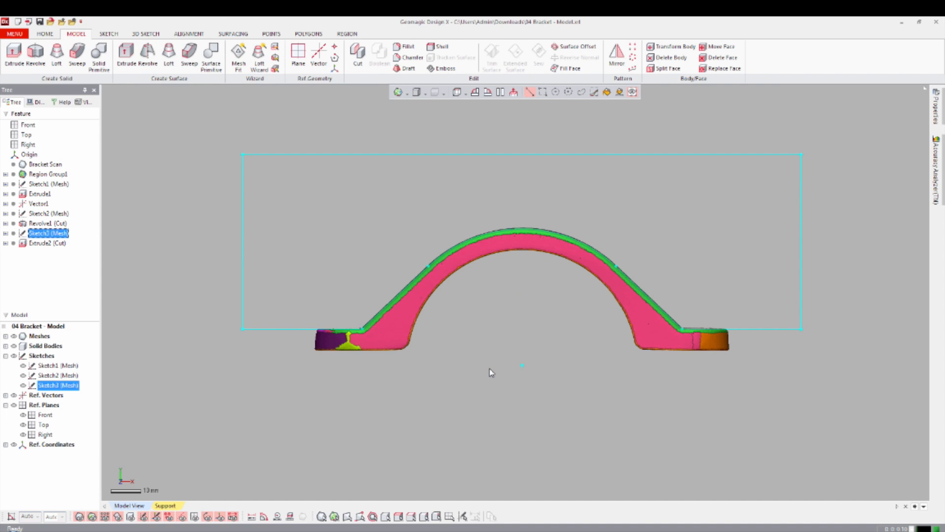
- Examine the updated solid body without the mesh, and then with the mesh overlaid
key(ctrl+1)
key(ctrl+2)
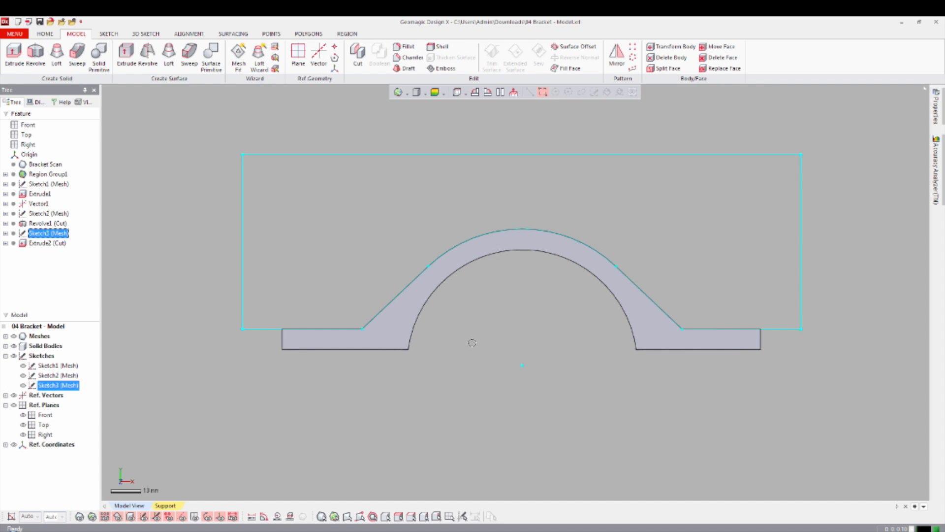
click(472, 341)
scroll(519, 300, down, 1)
scroll(518, 301, up, 1)
mouse_move(520, 303)
right_down()
mouse_move(527, 340)
mouse_move(606, 375)
right_up()
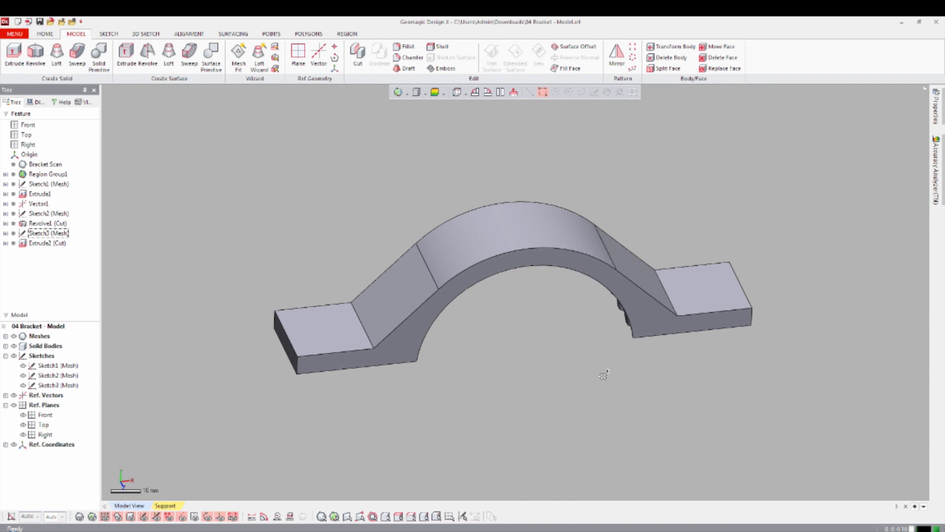
key(ctrl+1)
key(ctrl+2)
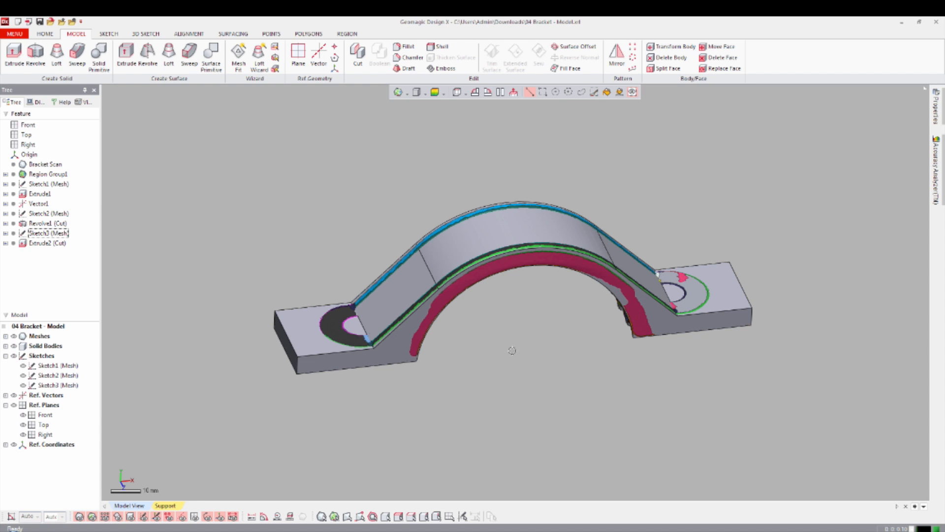
- Show the reference planes and create a planar mesh sketch on the Front plane, accepting its section polylines
right_drag(547, 326, 543, 312)
scroll(542, 313, up, 1)
key(ctrl+0)
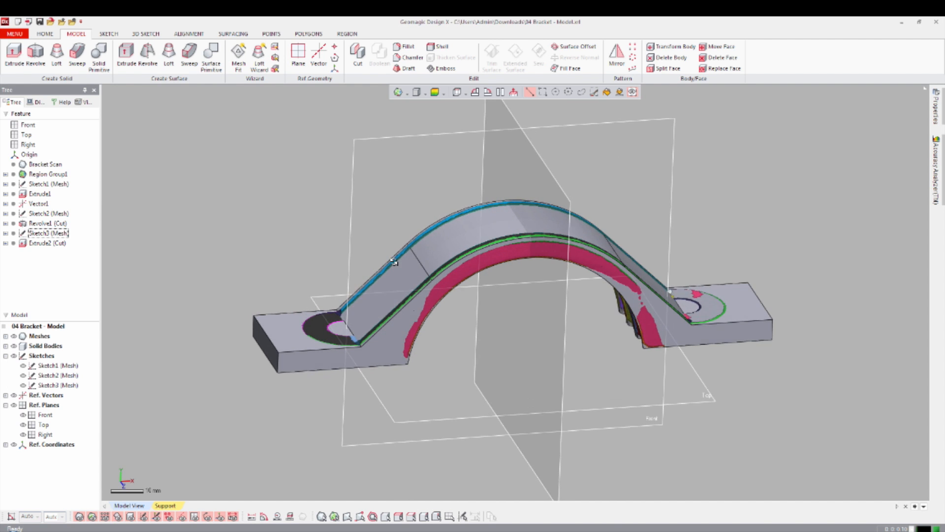
right_click(363, 169)
click(370, 156)
right_drag(422, 190, 480, 249)
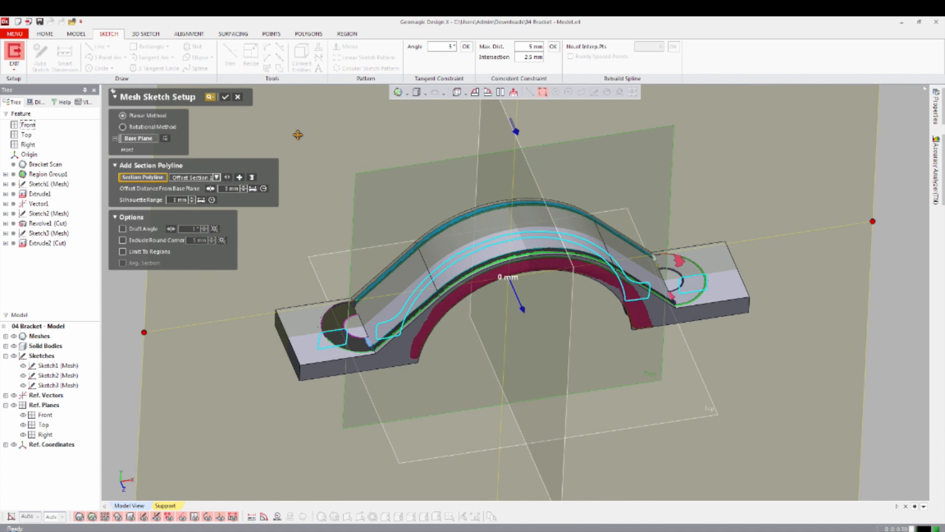
click(225, 97)
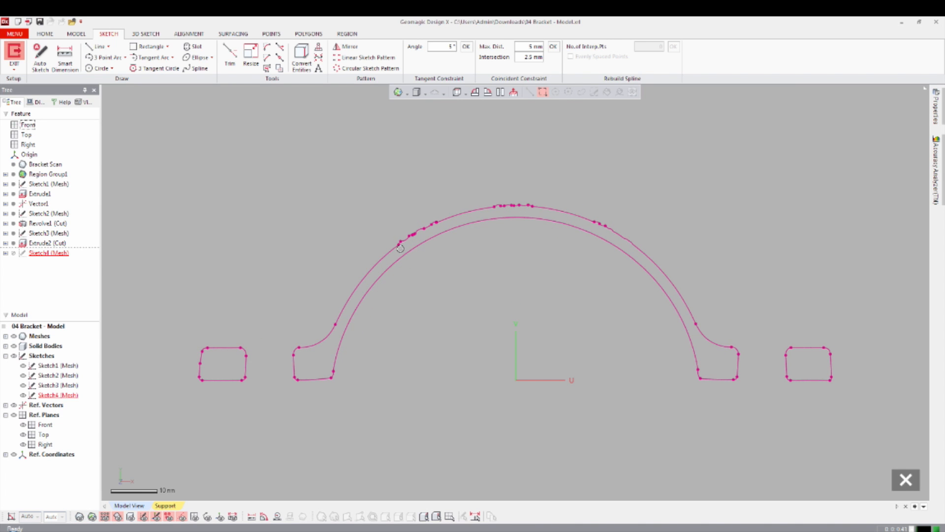
- Fit a circle to the outer arch polyline, using its upper, right and left segments, and accept it
right_click(390, 196)
click(463, 175)
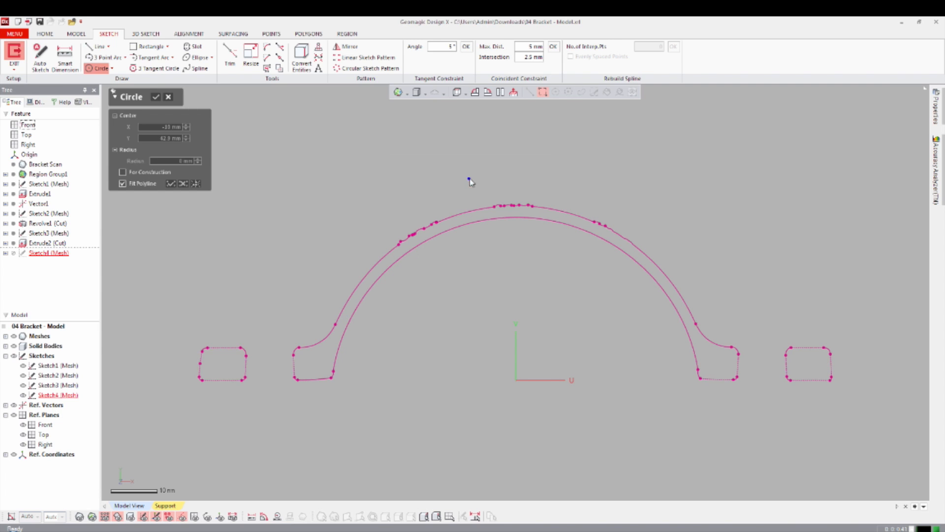
click(476, 213)
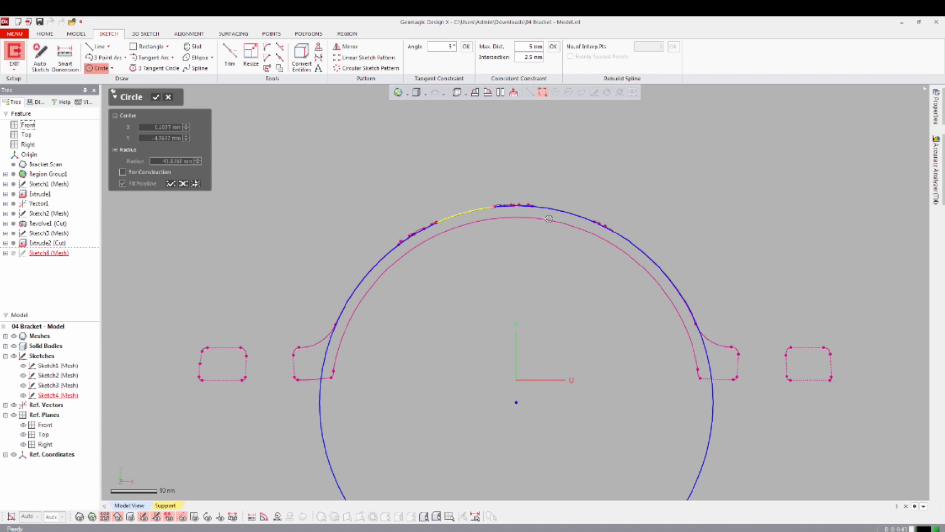
click(678, 286)
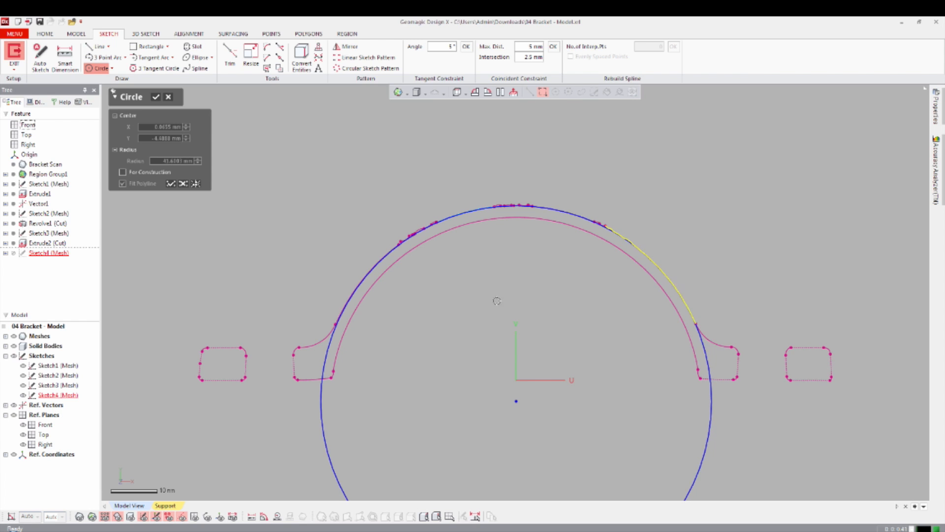
click(358, 282)
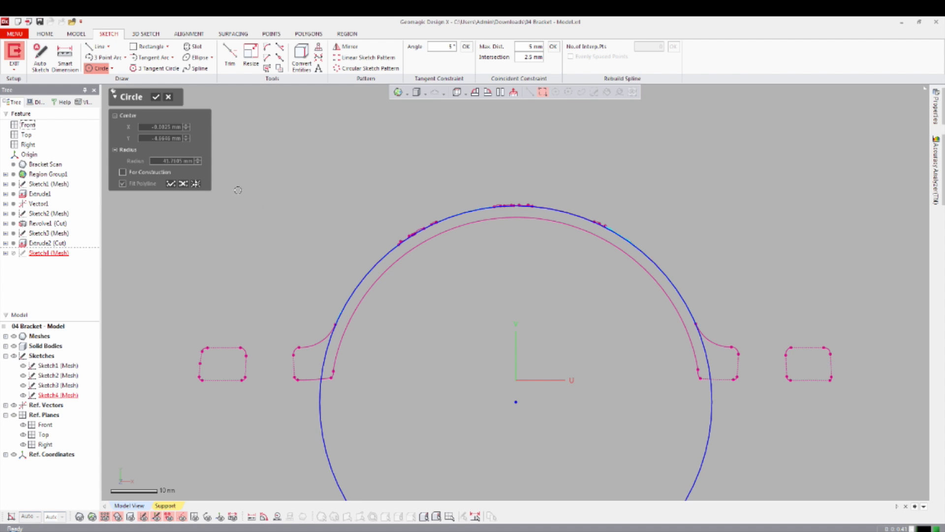
click(171, 184)
click(157, 98)
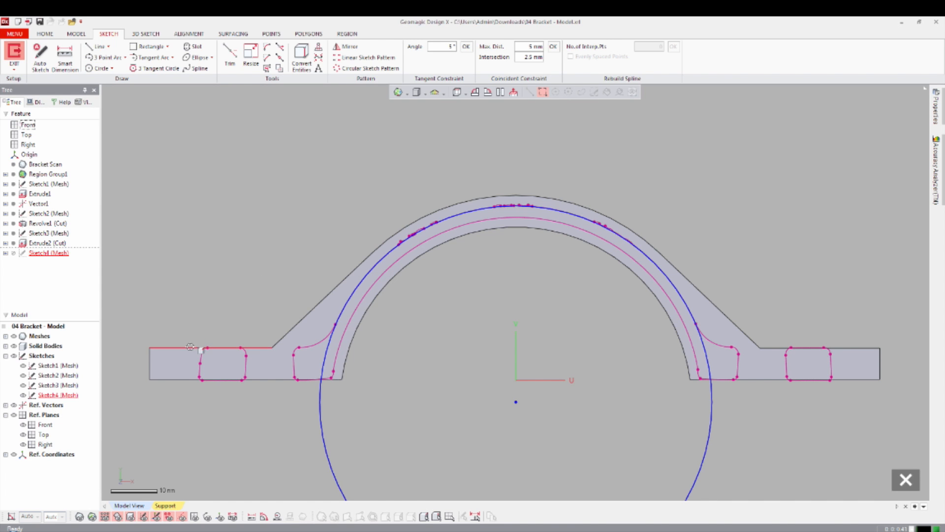
- Convert the solid's top edges on both mounting flanges into sketch lines
right_click(190, 348)
click(211, 353)
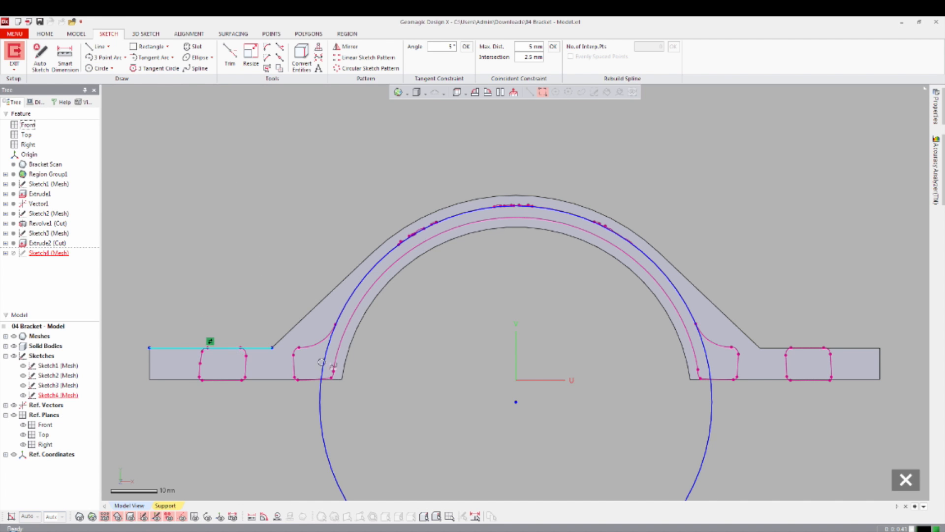
right_click(778, 348)
click(810, 355)
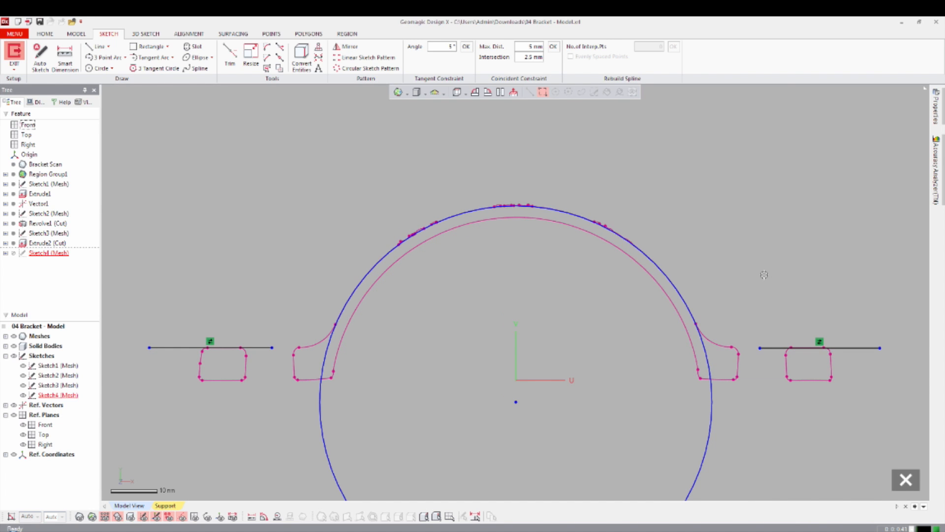
- Extend both flange lines inward until they meet the fitted arch circle
scroll(764, 275, down, 1)
scroll(606, 205, down, 1)
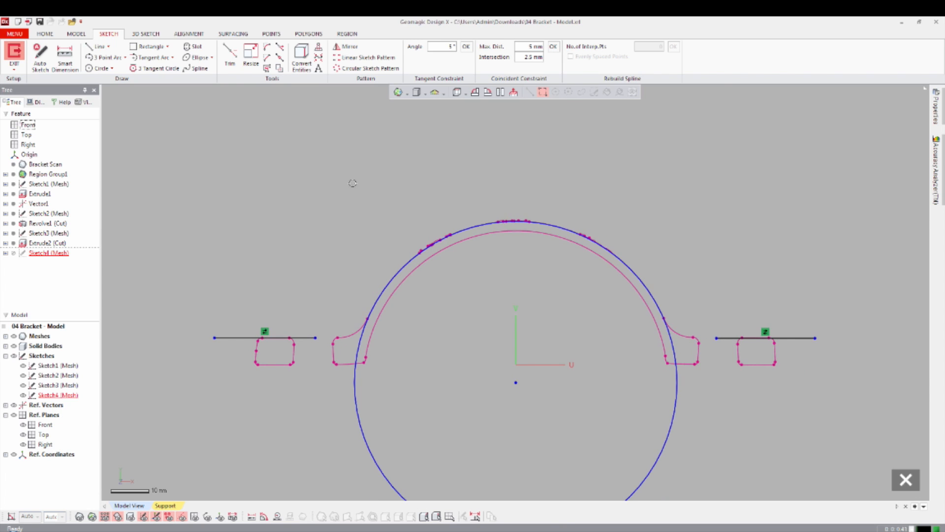
right_click(346, 224)
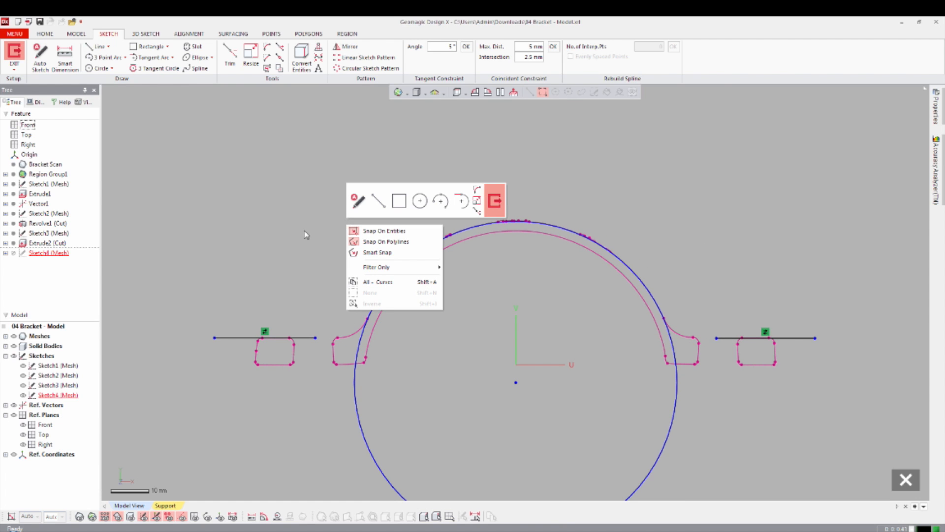
click(266, 205)
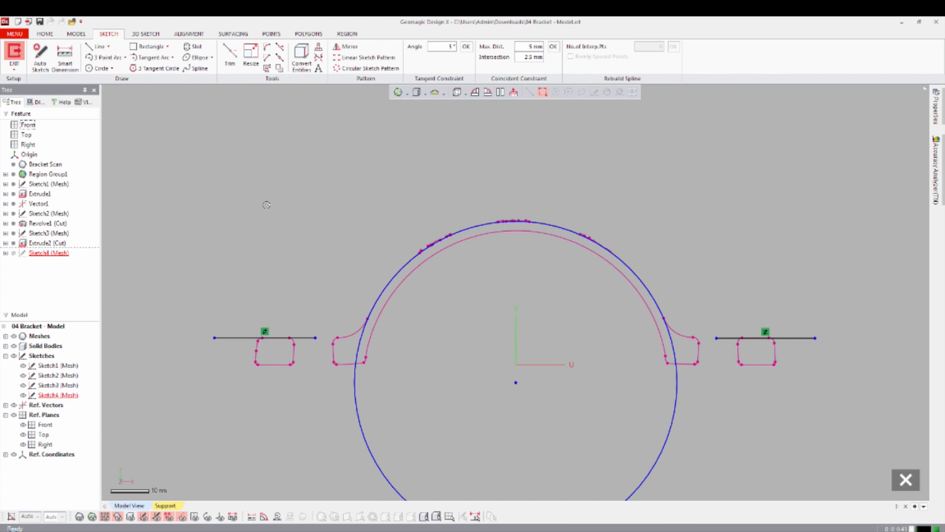
click(281, 49)
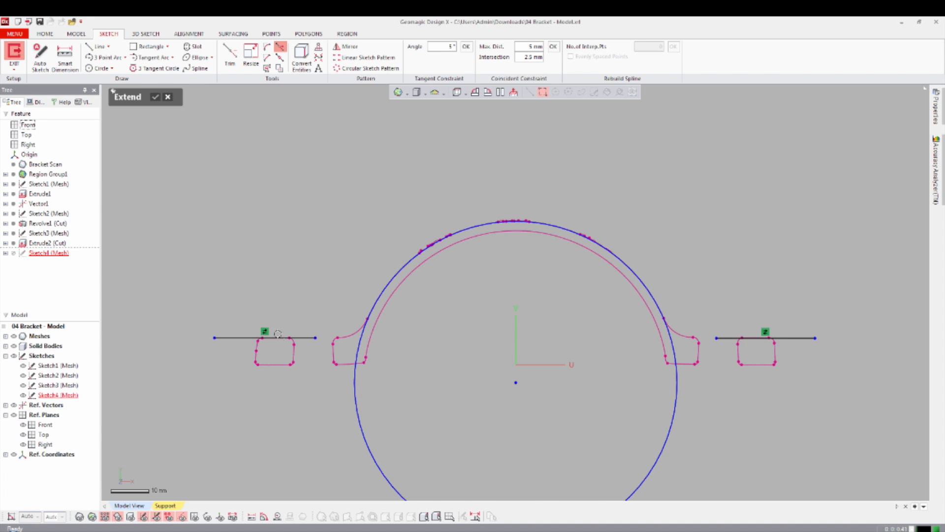
click(306, 337)
click(728, 337)
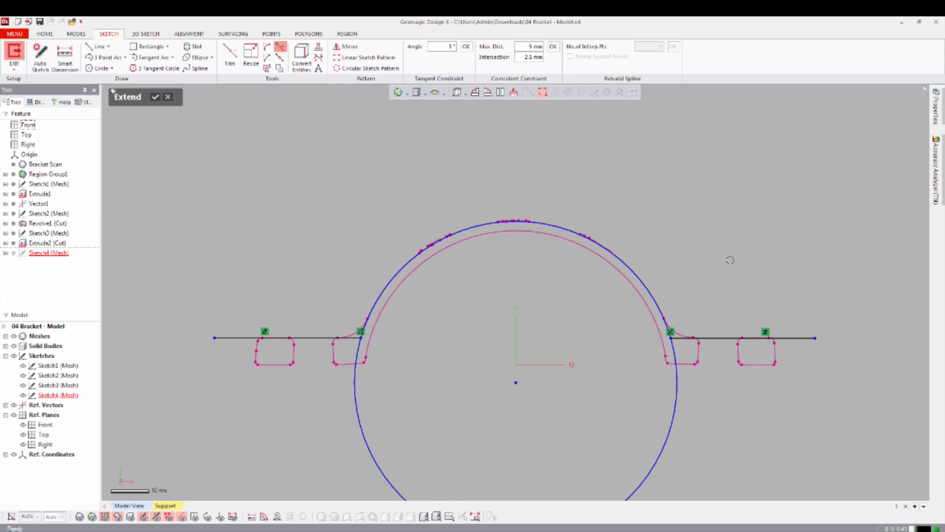
- Draw two vertical lines up from the outer ends of the flange lines and join them with a horizontal line above the arch
click(95, 46)
click(214, 337)
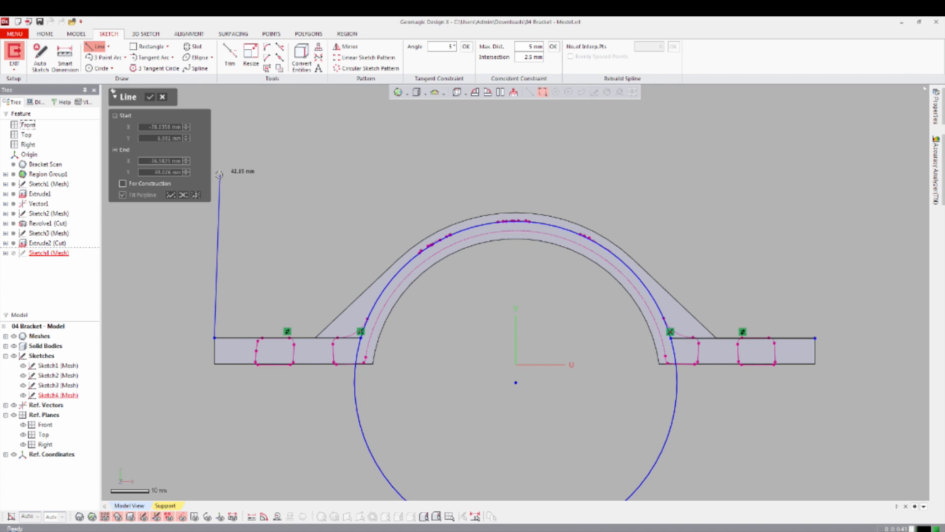
click(214, 175)
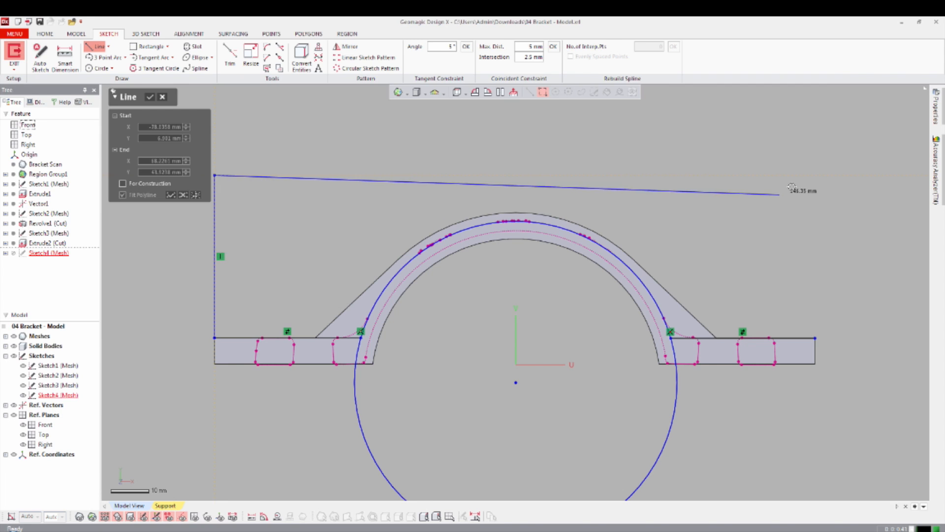
click(818, 175)
click(816, 337)
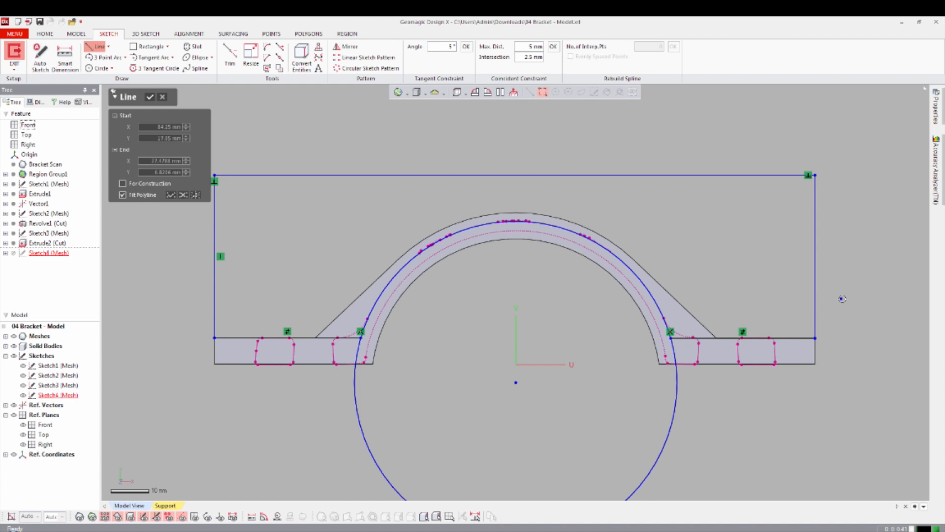
key(Escape)
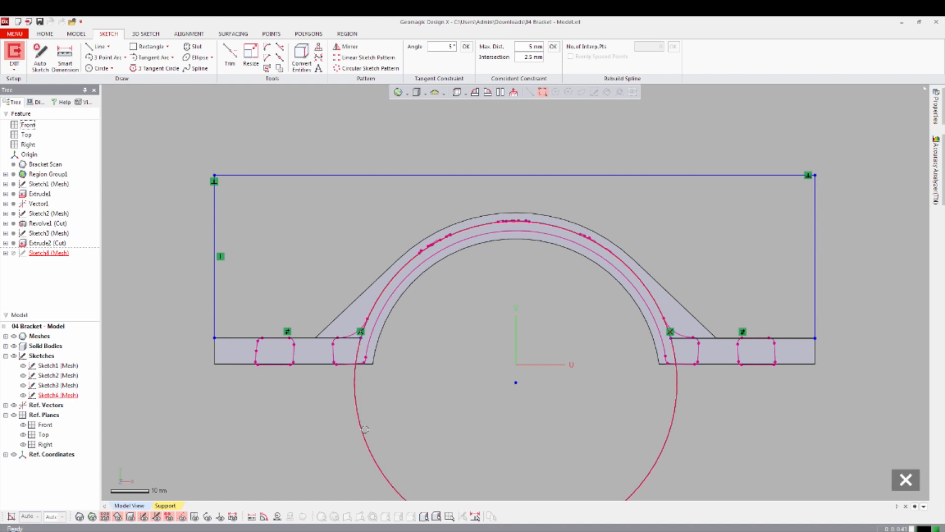
- Hide the solid body, remove the circle's lower portion below the flange lines with Power Trim, and exit the sketch
key(ctrl+5)
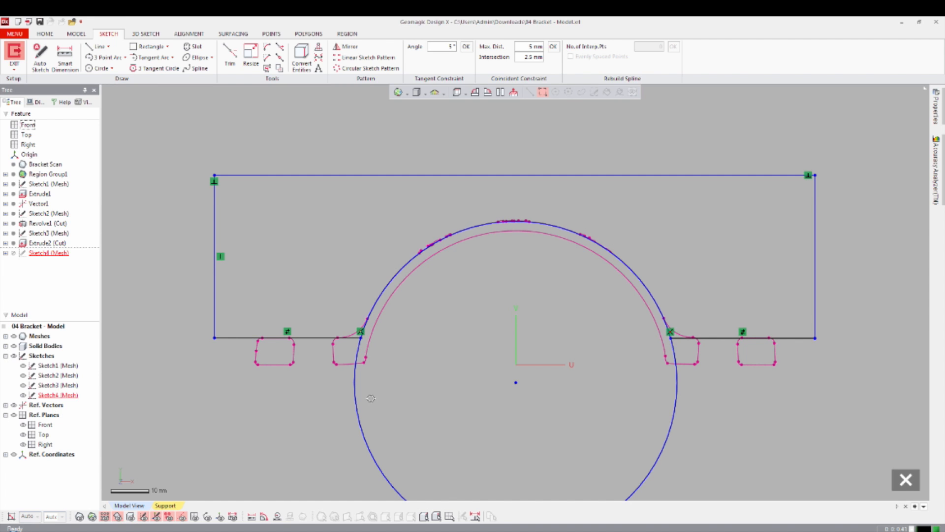
right_click(302, 419)
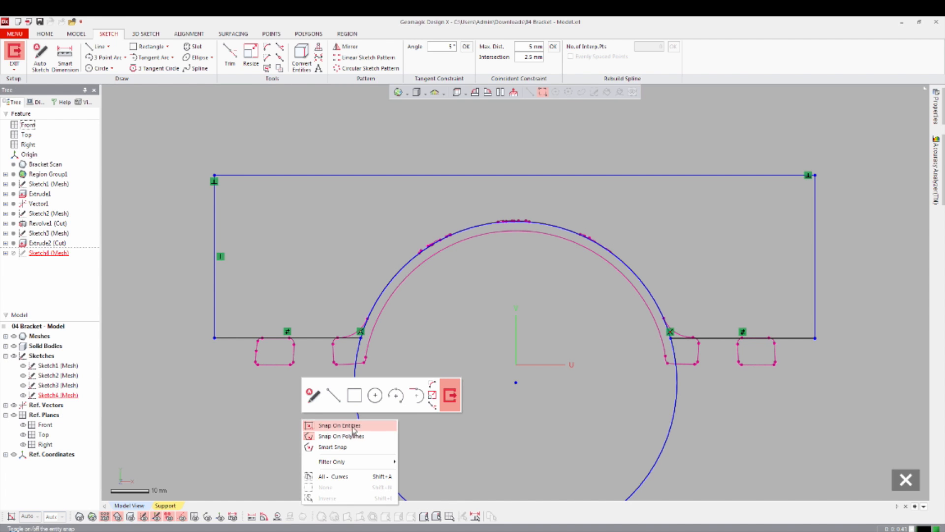
click(433, 397)
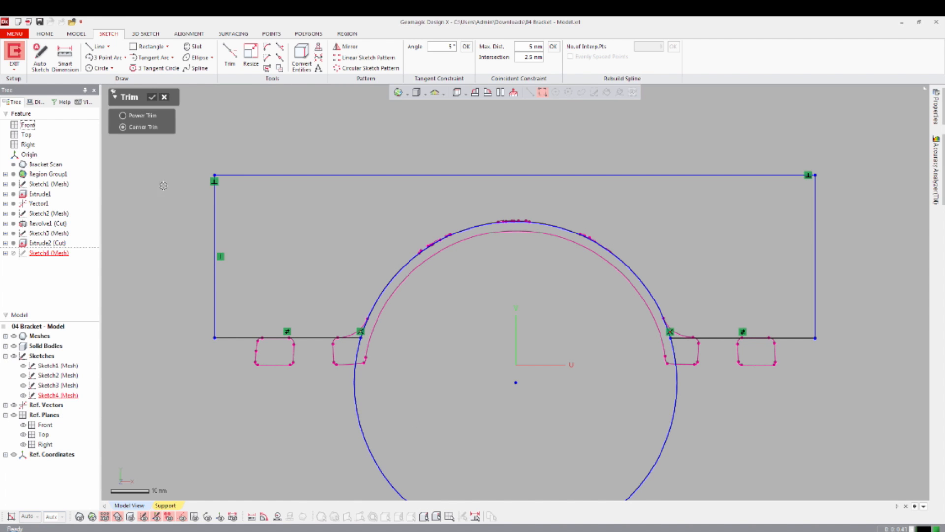
click(141, 117)
drag(349, 401, 382, 404)
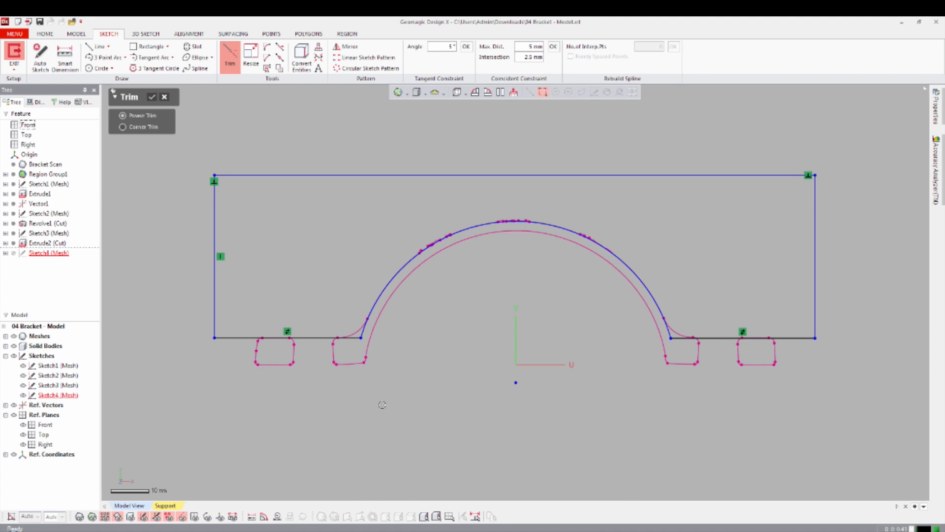
right_click(386, 405)
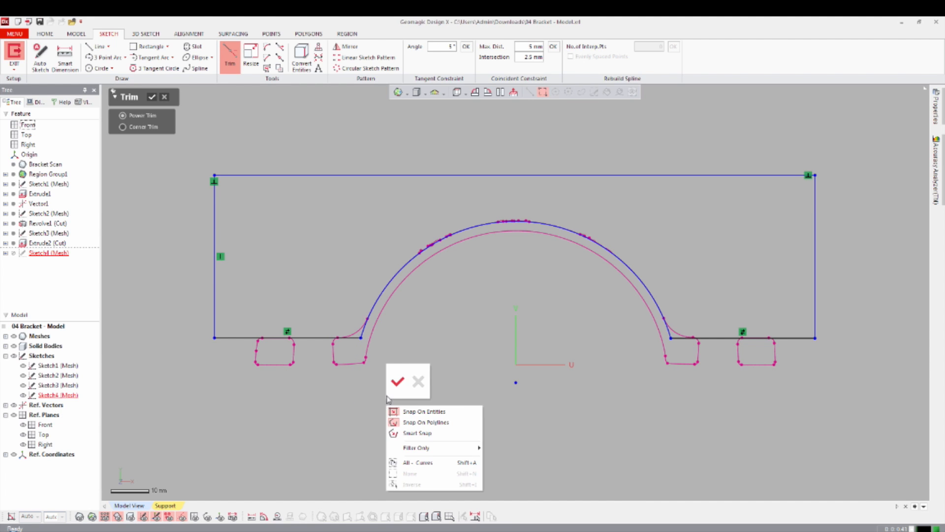
click(394, 384)
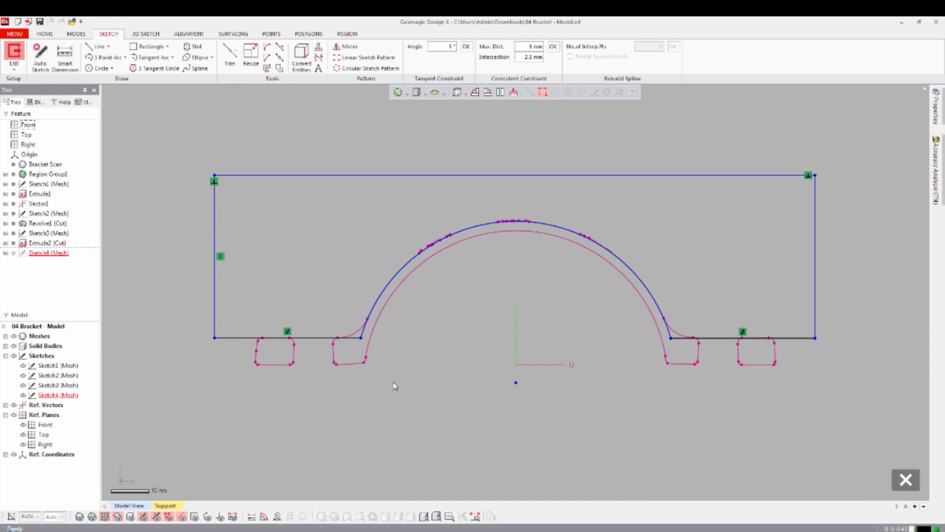
right_click(427, 355)
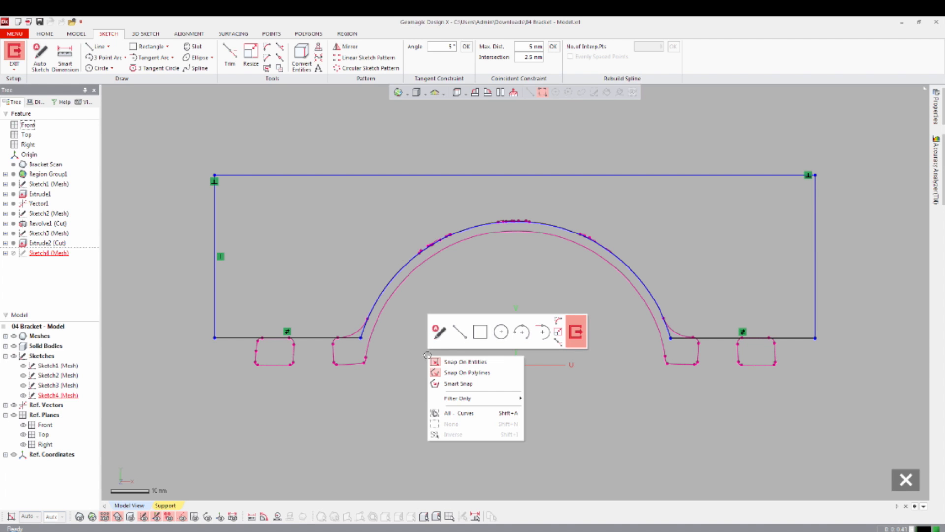
click(575, 334)
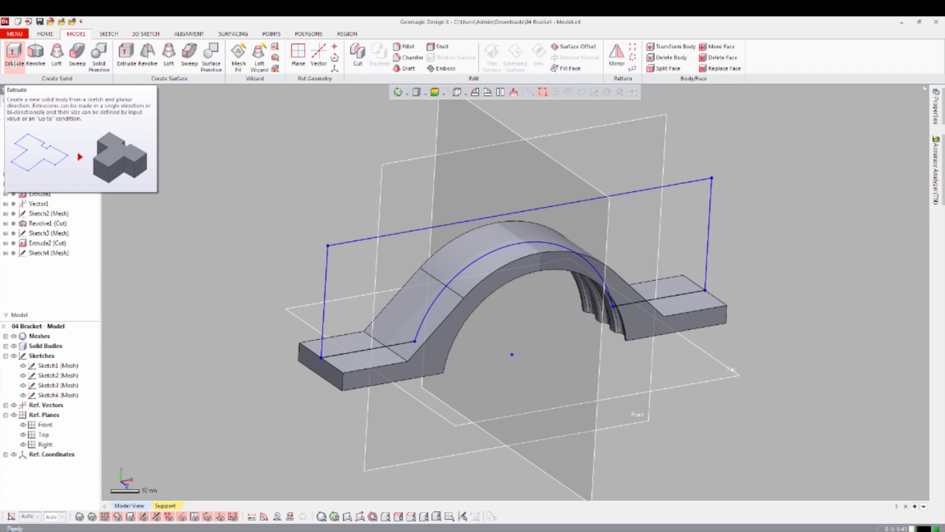
- Set up a solid Extrude of the closed profile above the arch, using the Mid Plane method and the Cut result
click(14, 63)
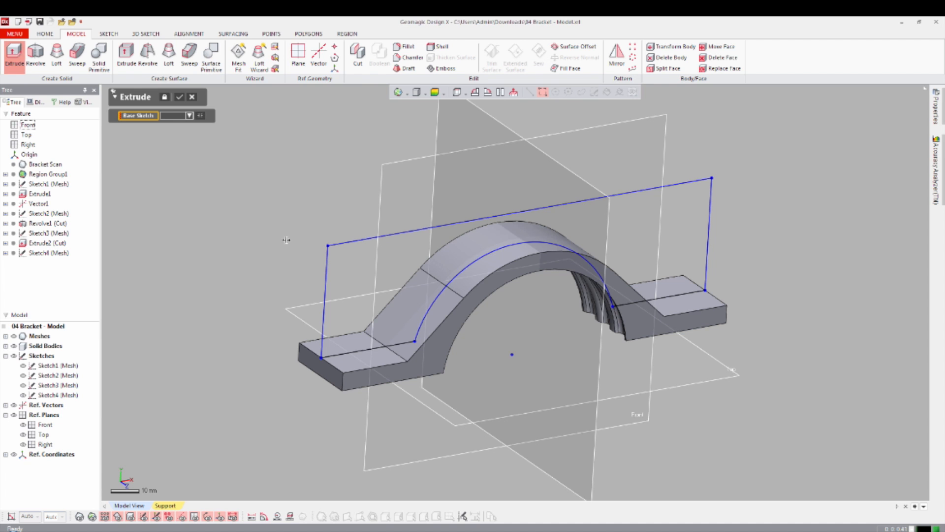
click(357, 244)
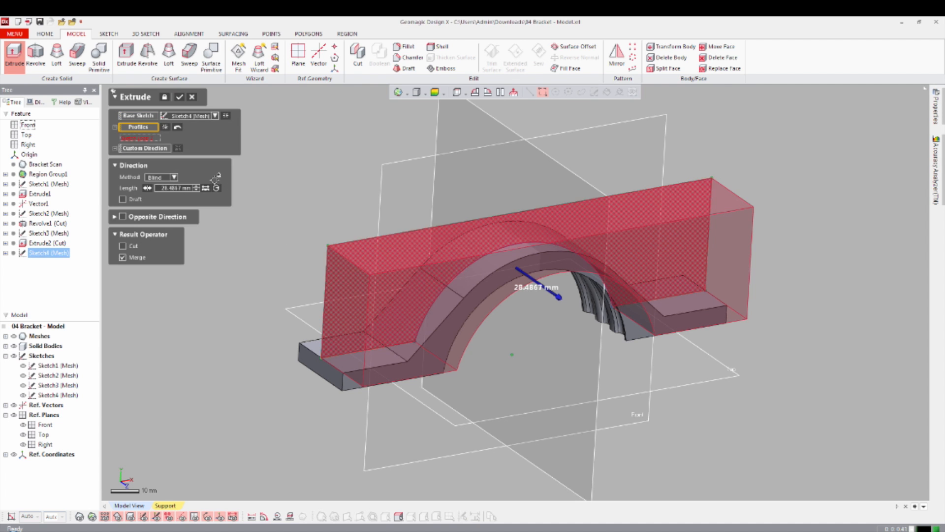
click(157, 178)
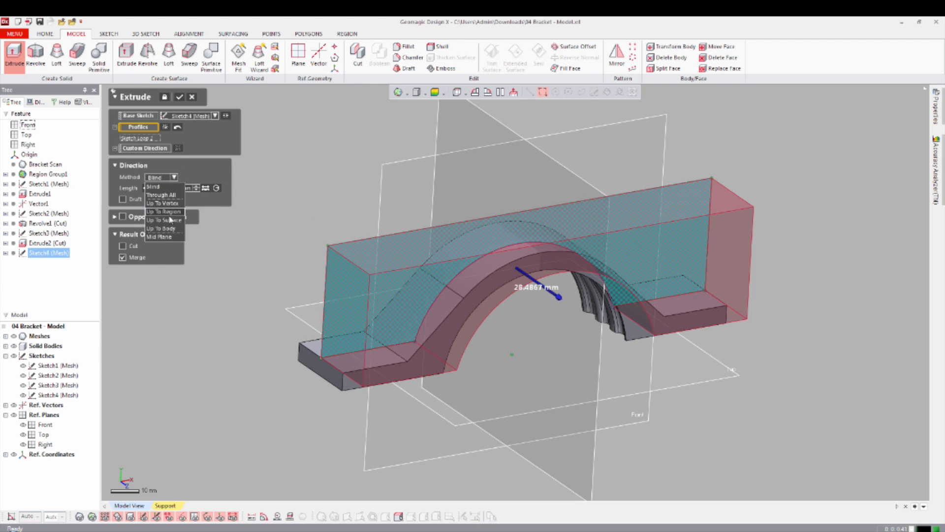
click(158, 236)
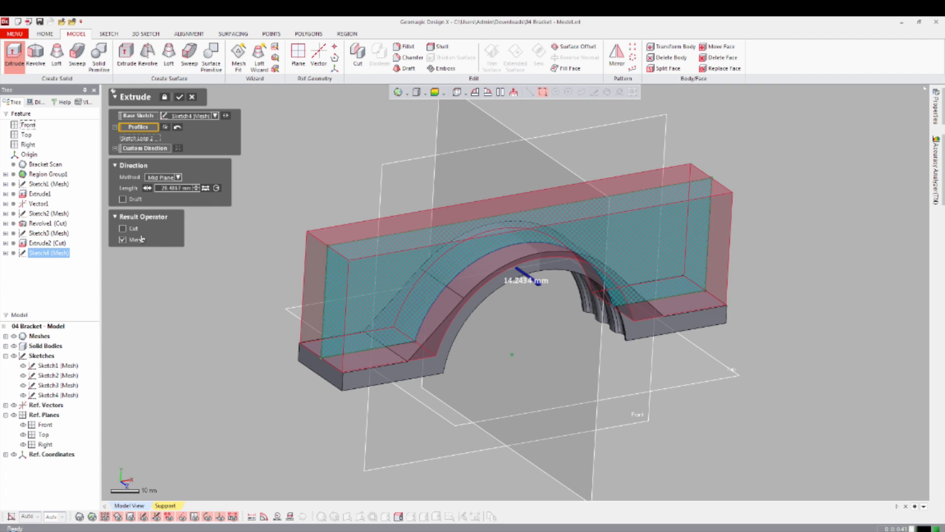
click(131, 229)
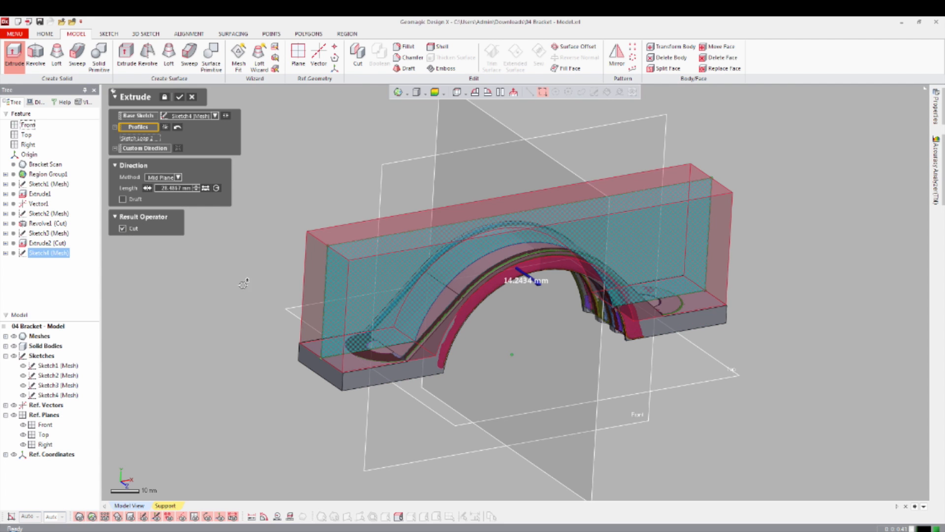
- Set the cut's total length to about 21.56 mm to match the scan's channel between the side ribs, and accept the extrusion
right_drag(340, 307, 652, 286)
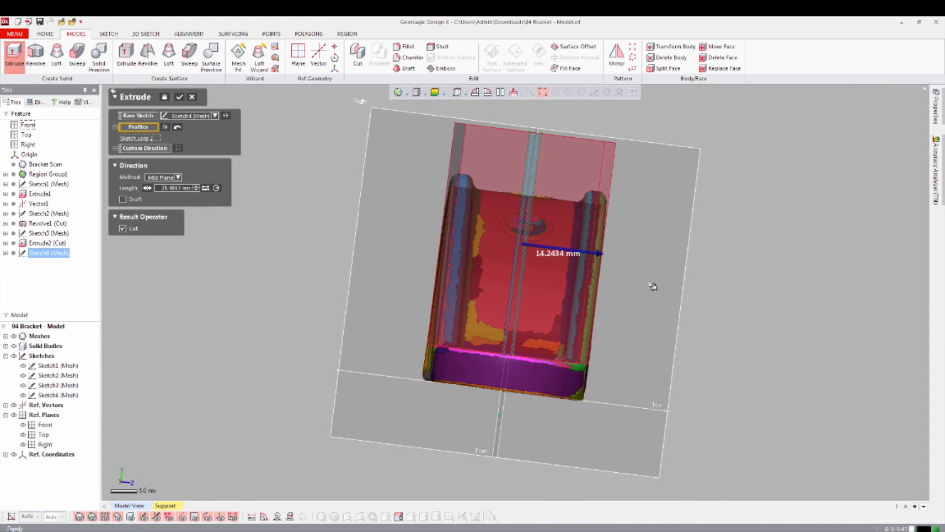
key(ctrl+0)
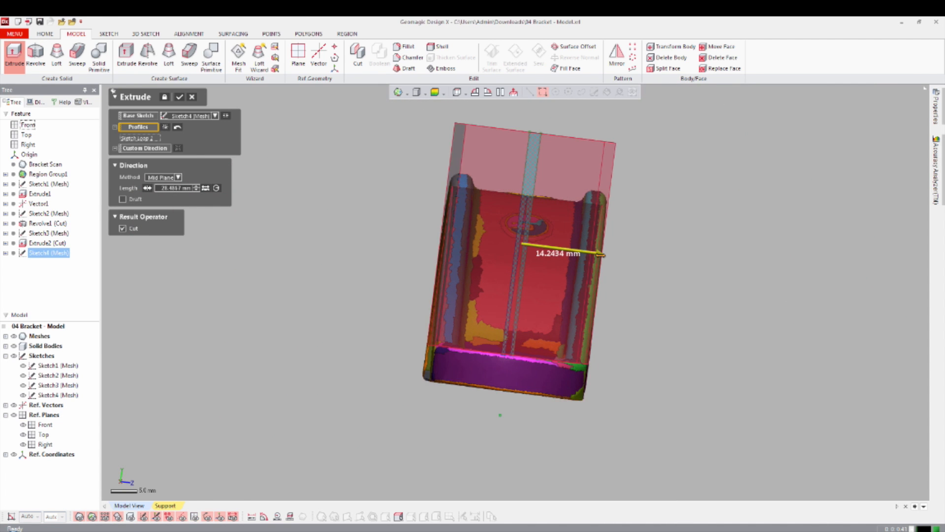
drag(598, 254, 585, 253)
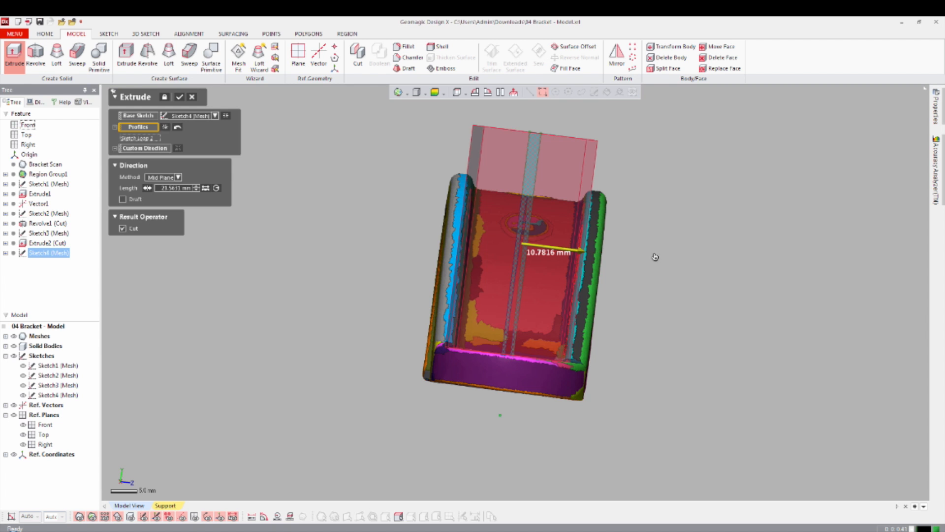
right_drag(671, 249, 451, 268)
click(178, 98)
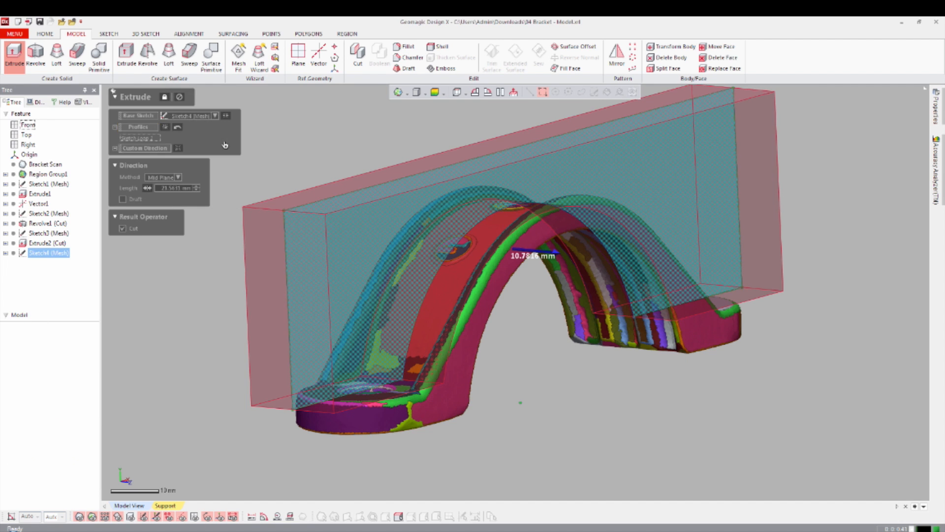
- Examine the cut solid body on its own, and with the scan mesh overlaid
key(ctrl+5)
key(ctrl+1)
key(ctrl+2)
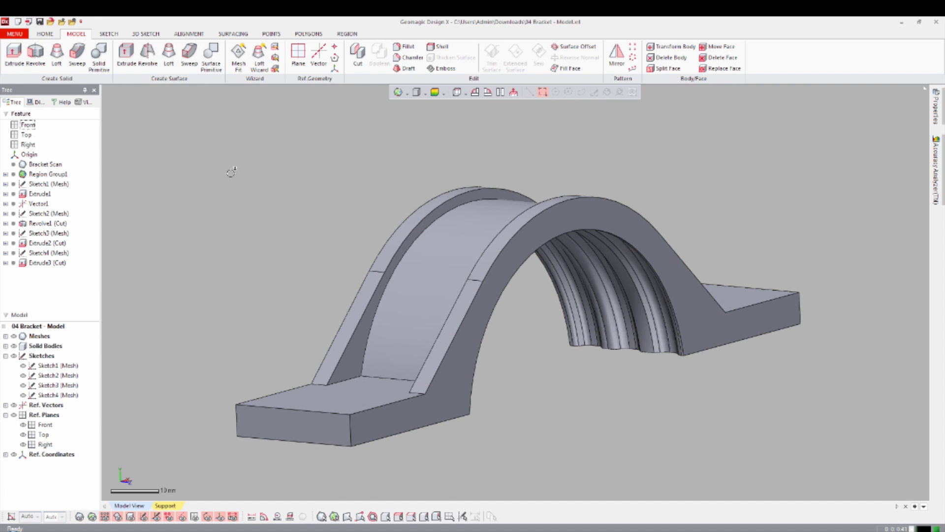
key(ctrl+1)
key(ctrl+2)
key(ctrl+2)
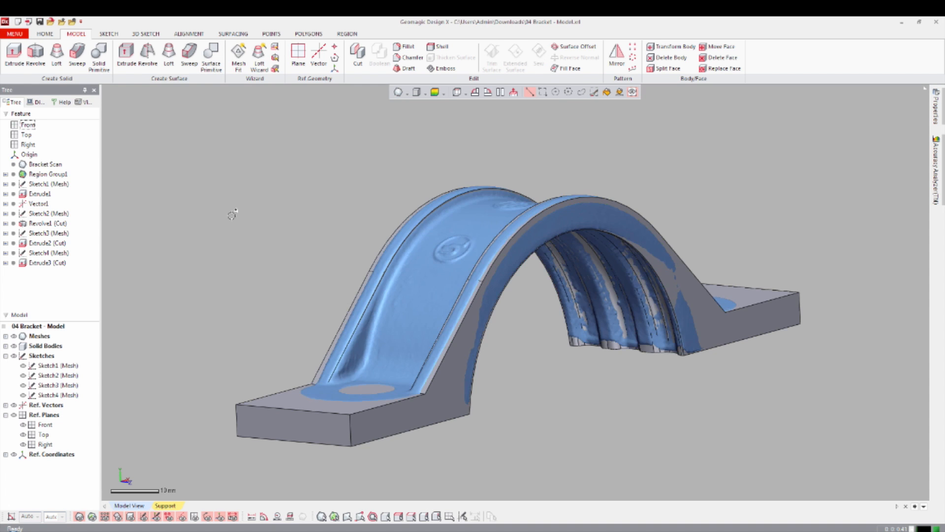
right_drag(341, 236, 601, 316)
scroll(602, 316, up, 2)
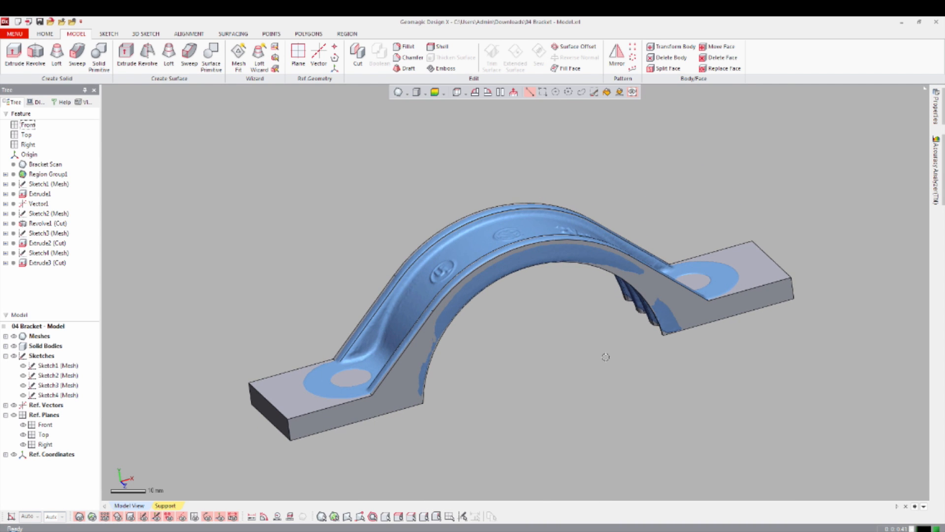
- Show the reference planes and create a planar mesh sketch on the Top plane with a silhouette range of about 22 mm
key(ctrl+0)
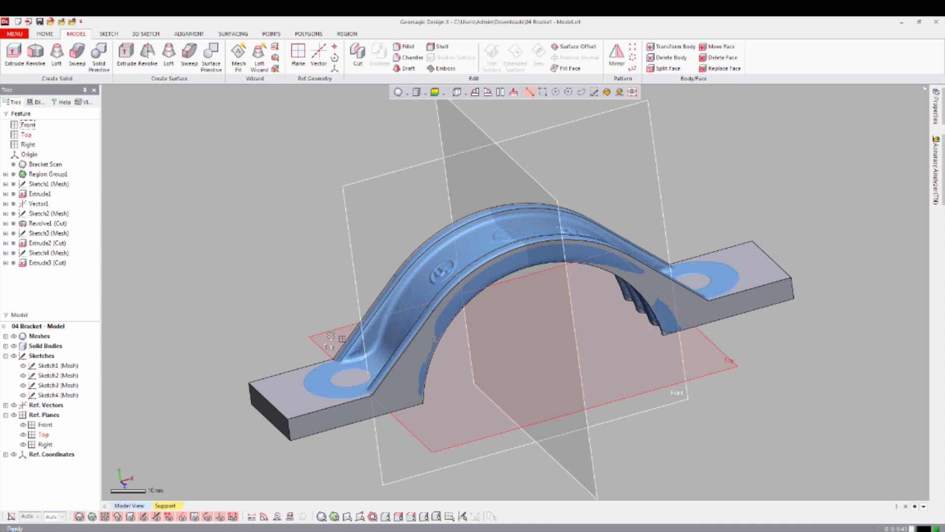
right_click(331, 335)
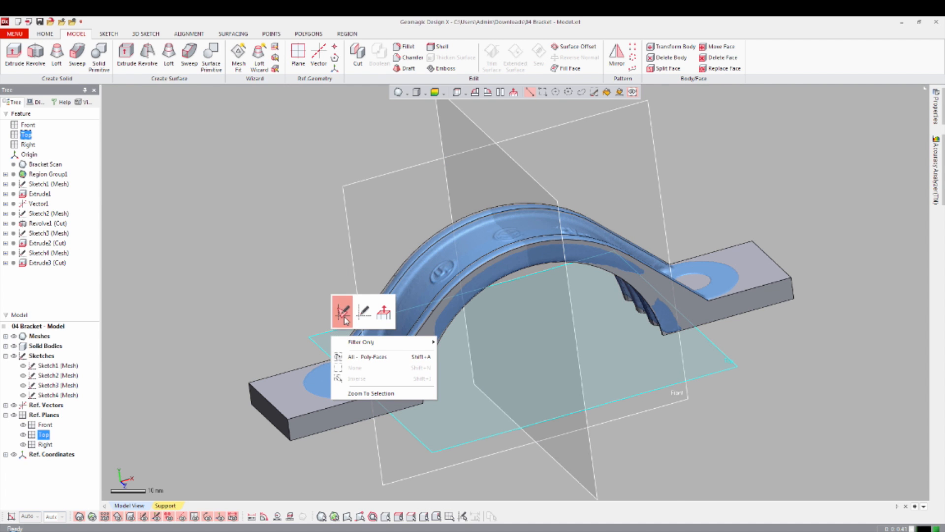
click(343, 313)
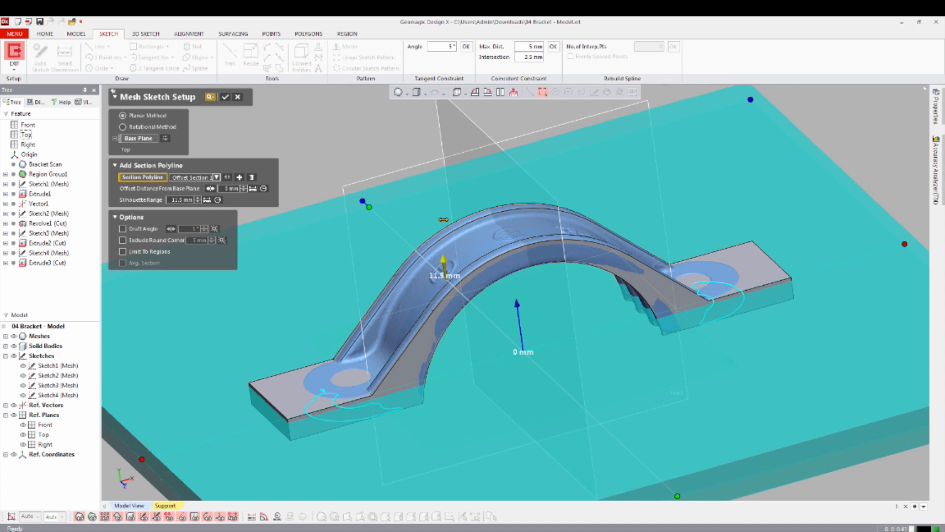
drag(443, 219, 389, 185)
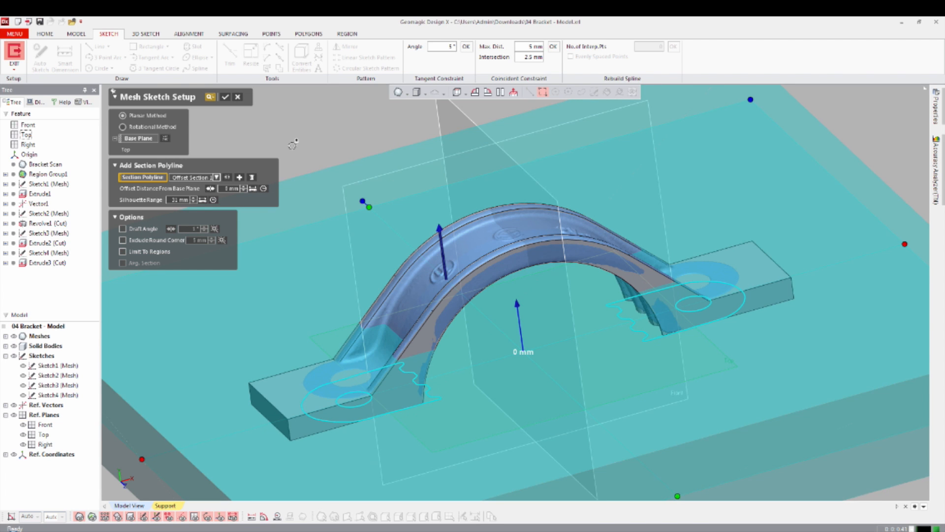
click(225, 97)
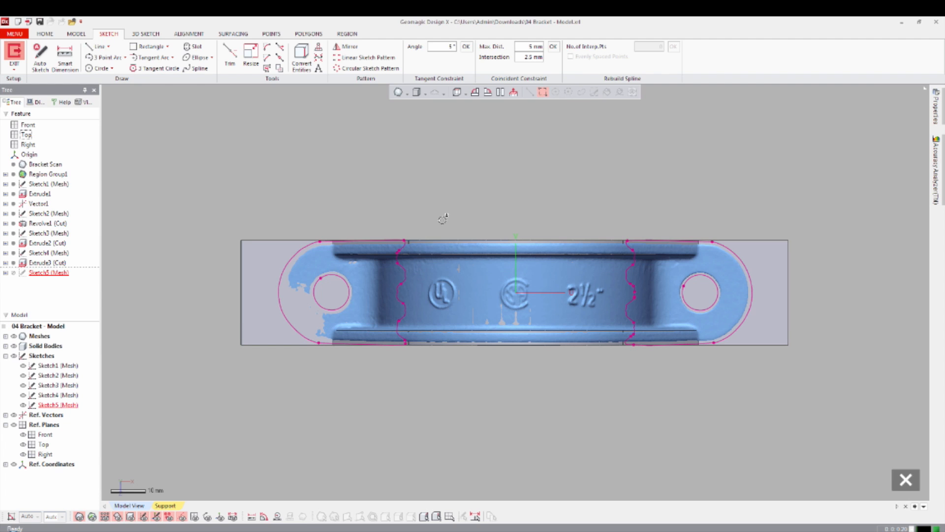
- Convert the two long straight edges at one end of the solid body into sketch lines
right_click(257, 239)
click(278, 246)
right_click(263, 348)
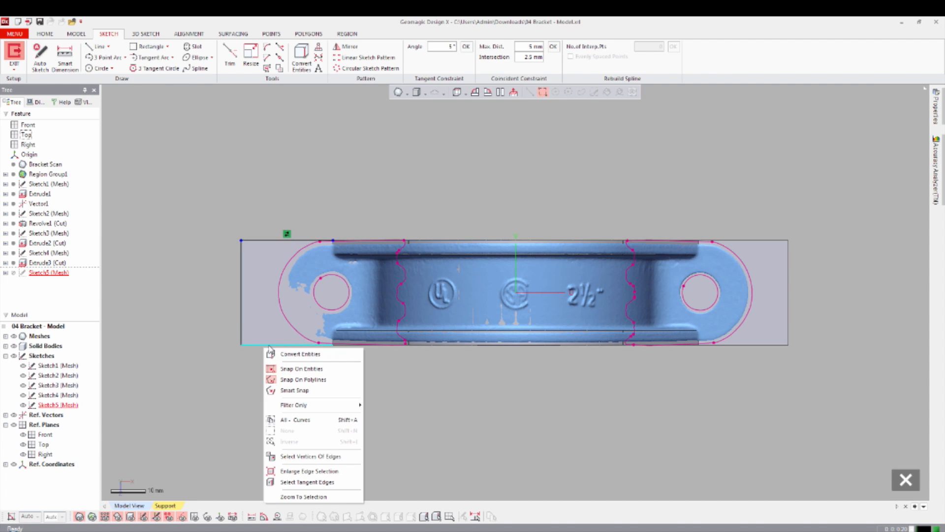
click(272, 351)
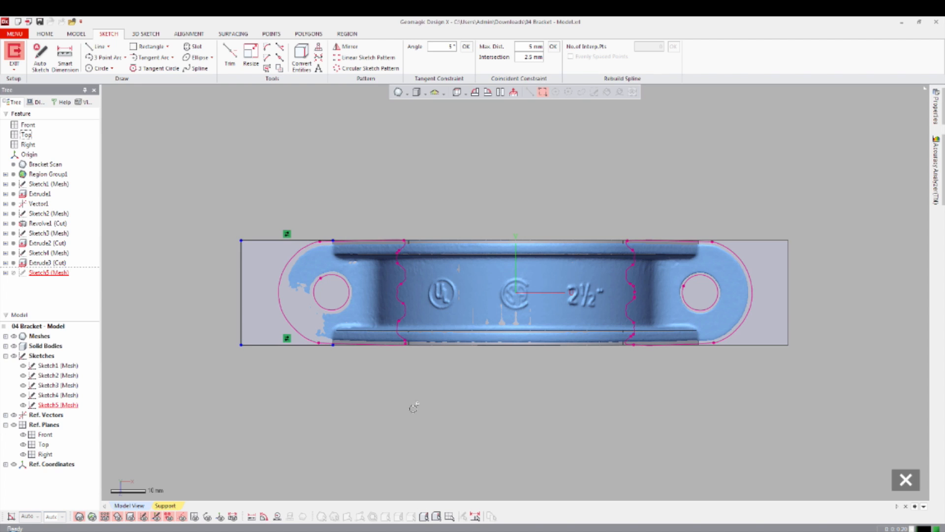
- Hide the mesh and solid body, fit a slot to the two rounded end polylines, and constrain its upper straight side horizontal
key(ctrl+5)
key(ctrl+1)
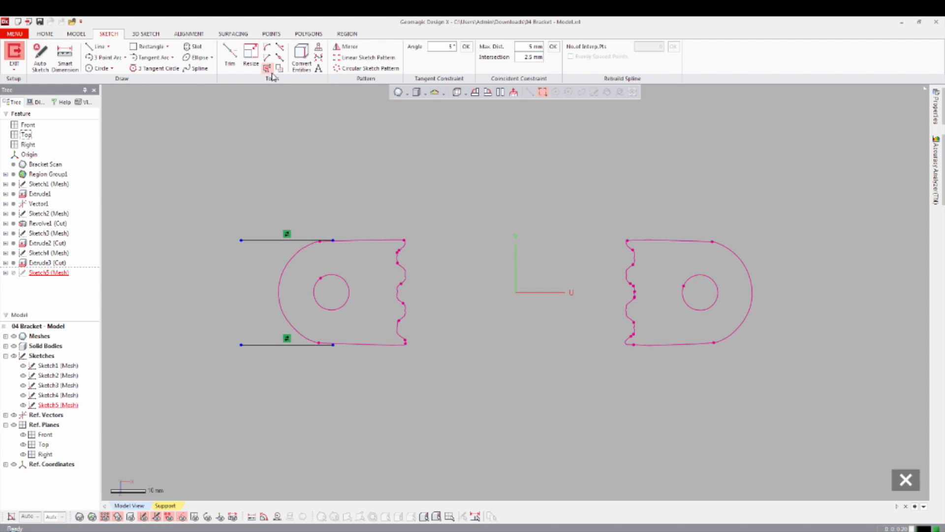
click(194, 46)
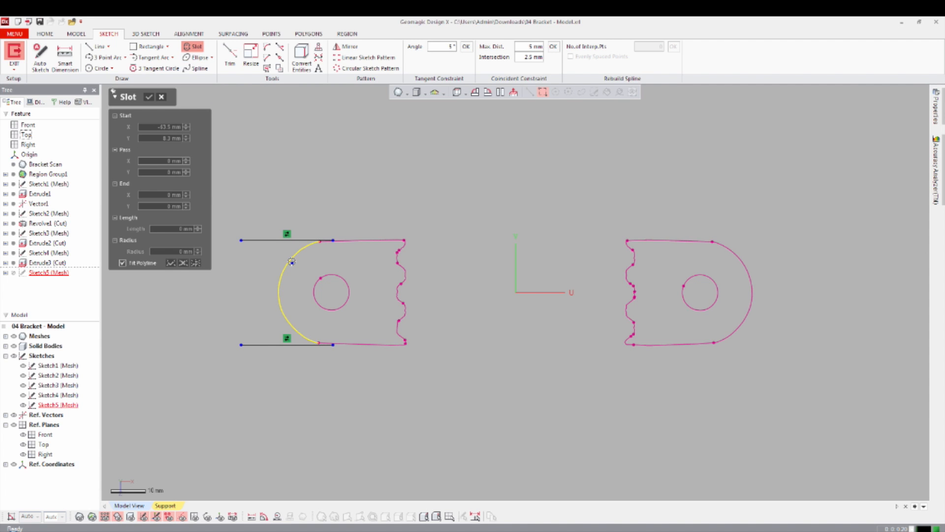
click(292, 262)
click(749, 277)
right_click(551, 192)
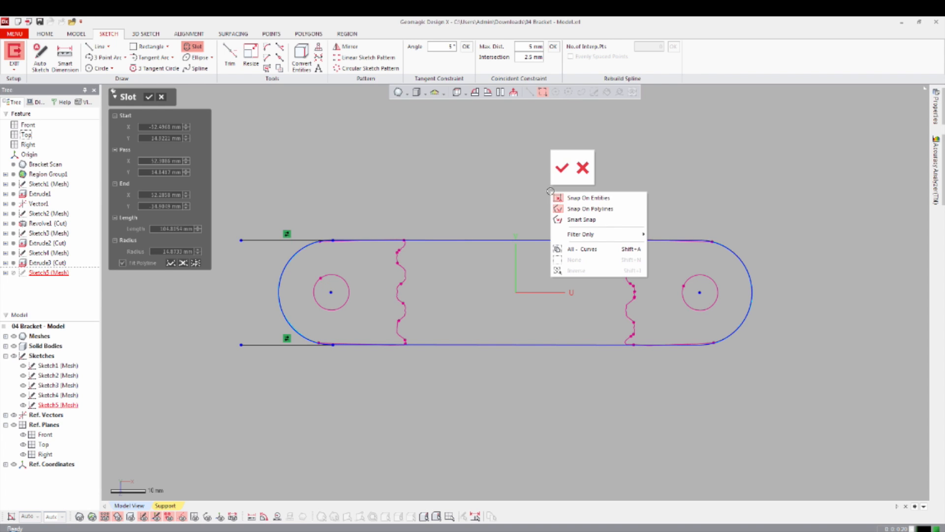
click(559, 165)
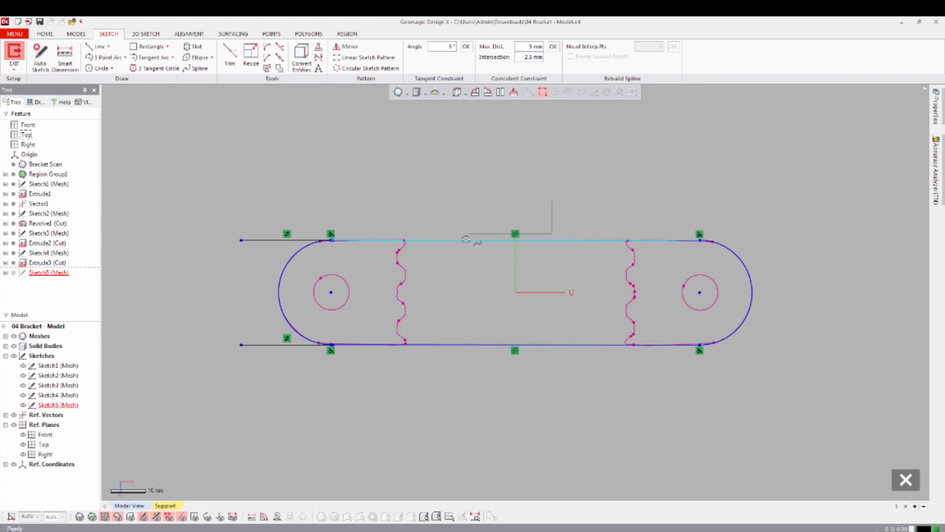
right_click(467, 240)
click(480, 211)
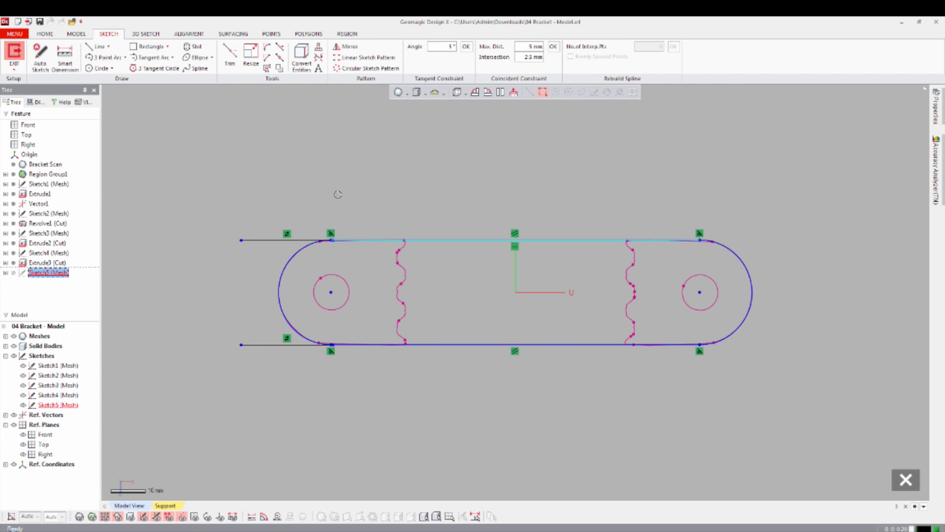
- Align the slot's two straight sides with the converted edge lines at their tangent ends
scroll(317, 253, up, 4)
middle_drag(315, 250, 498, 270)
scroll(399, 243, up, 4)
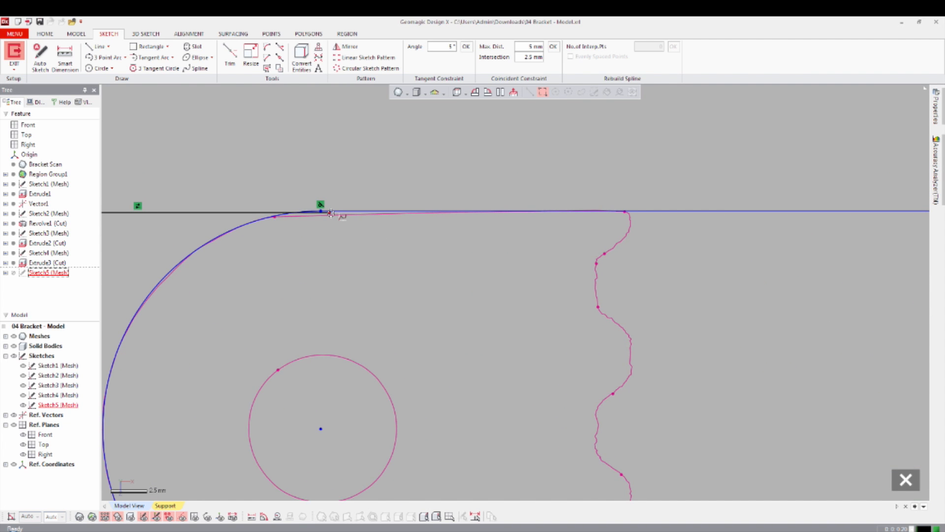
scroll(342, 261, down, 3)
middle_drag(497, 383, 519, 184)
scroll(414, 339, up, 5)
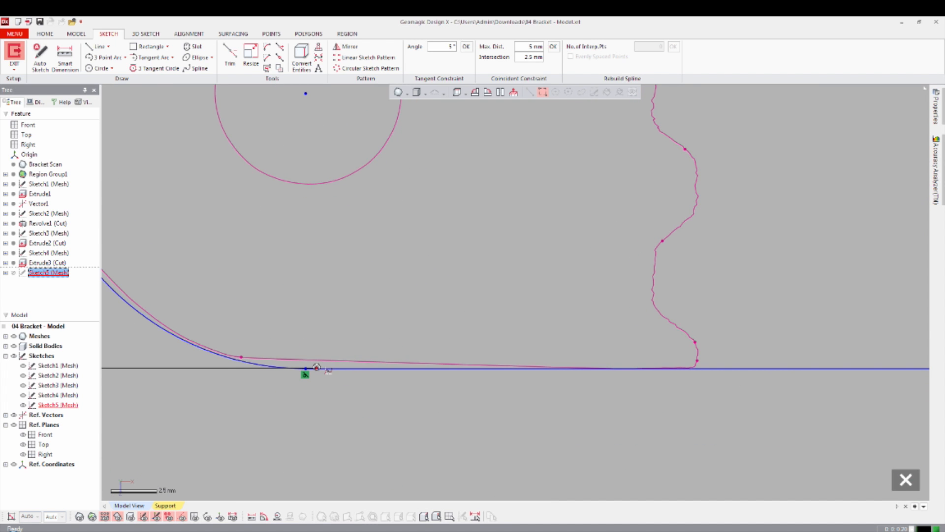
drag(316, 368, 305, 368)
scroll(509, 395, down, 6)
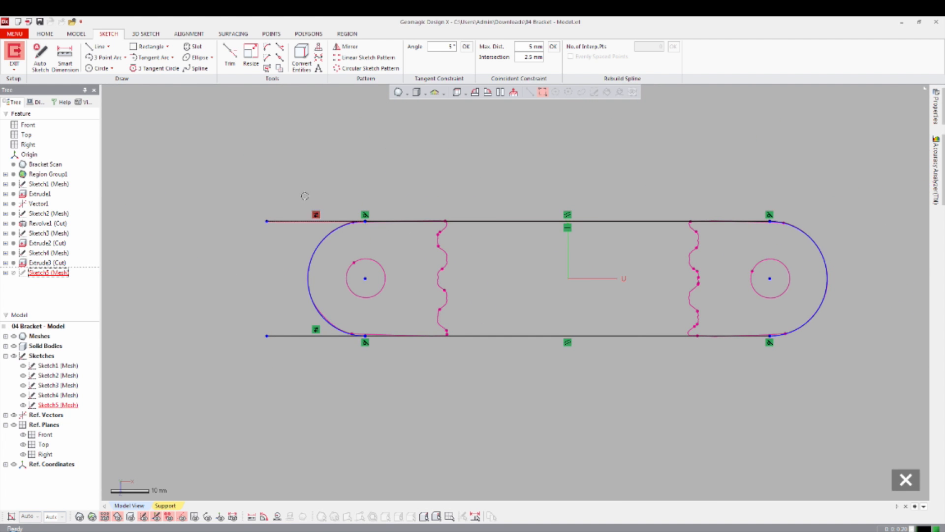
right_click(394, 171)
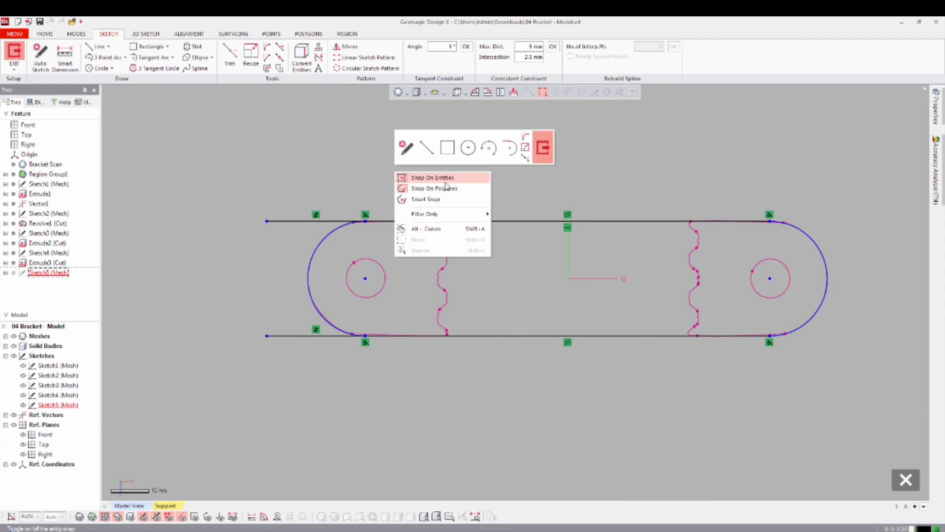
click(324, 146)
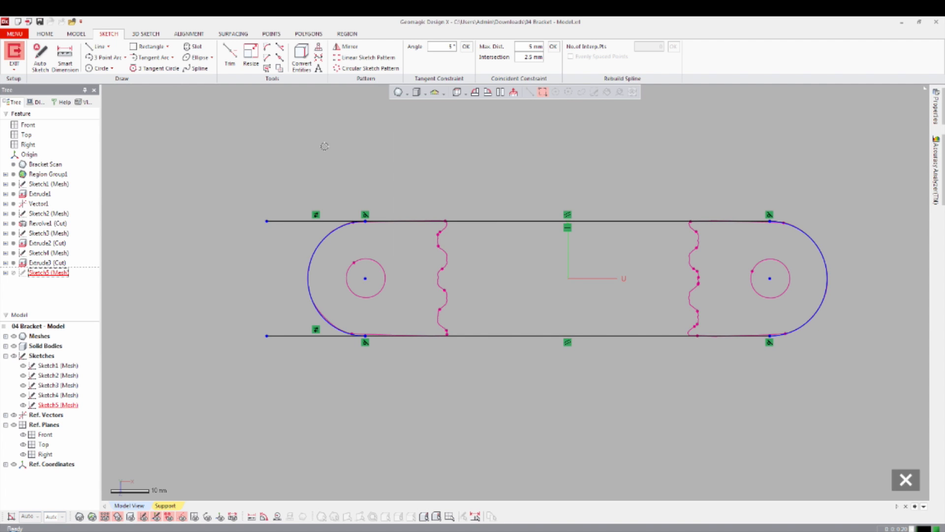
- Make the two converted edge lines construction geometry
right_click(296, 221)
click(370, 195)
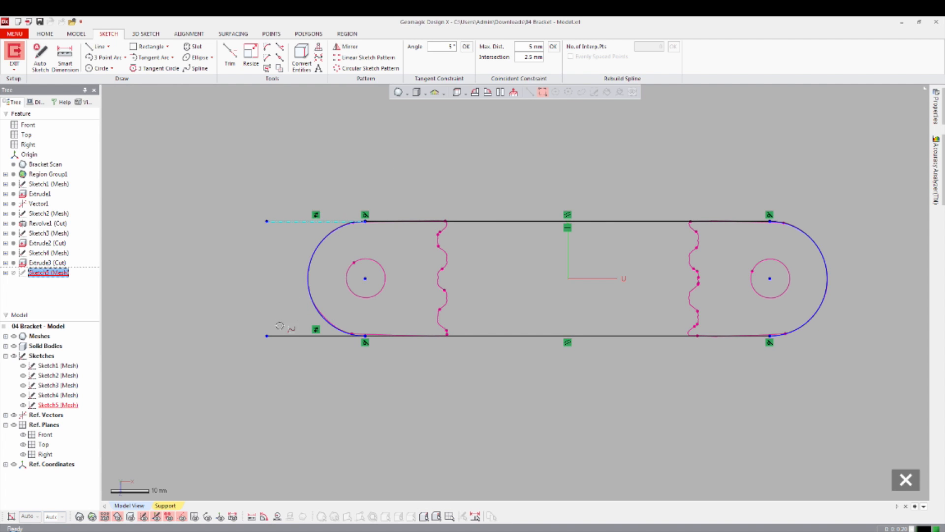
right_click(278, 335)
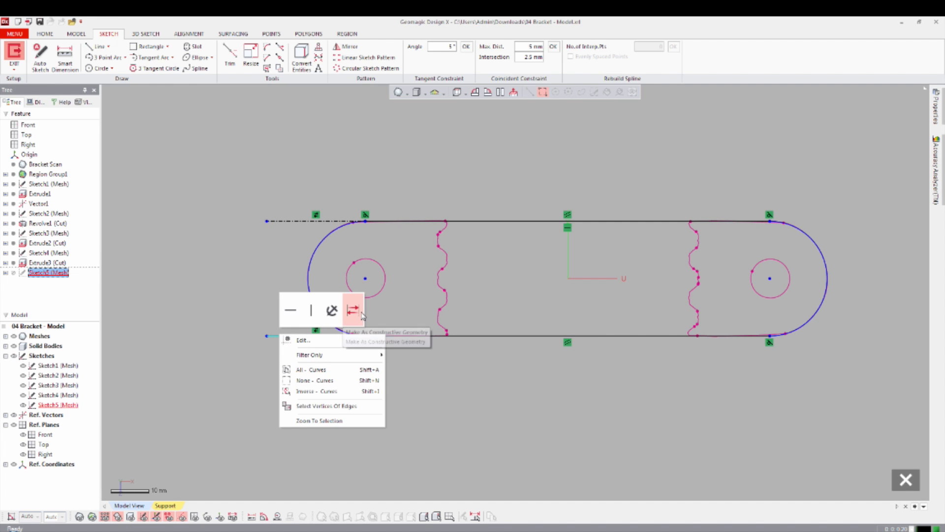
click(362, 314)
click(330, 142)
- Sketch a rectangle enclosing the whole slot with clearance on every side, and exit the sketch
scroll(360, 204, down, 2)
right_click(267, 180)
click(321, 157)
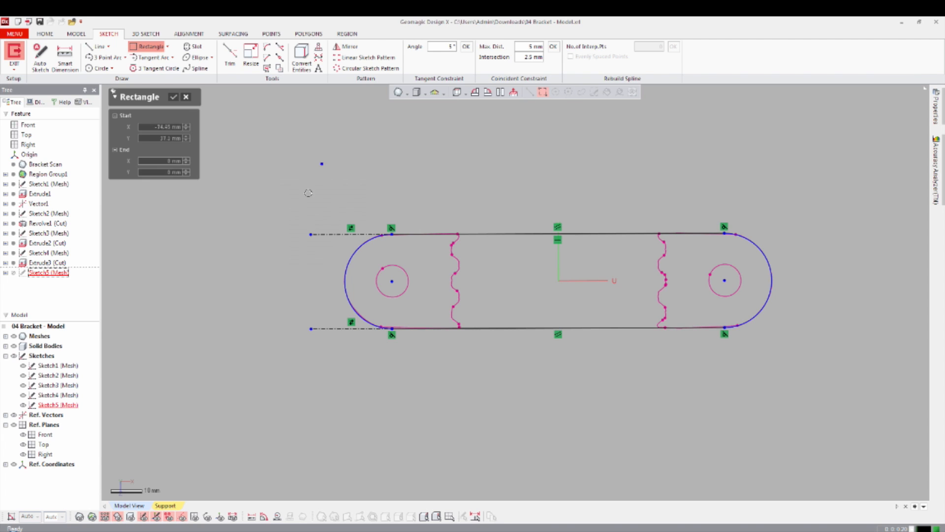
click(252, 183)
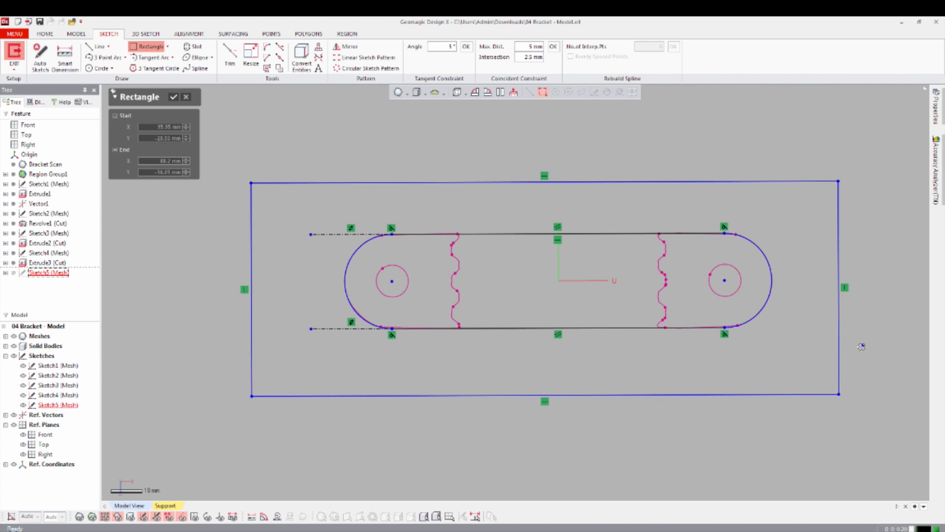
right_click(865, 367)
click(876, 350)
right_click(870, 355)
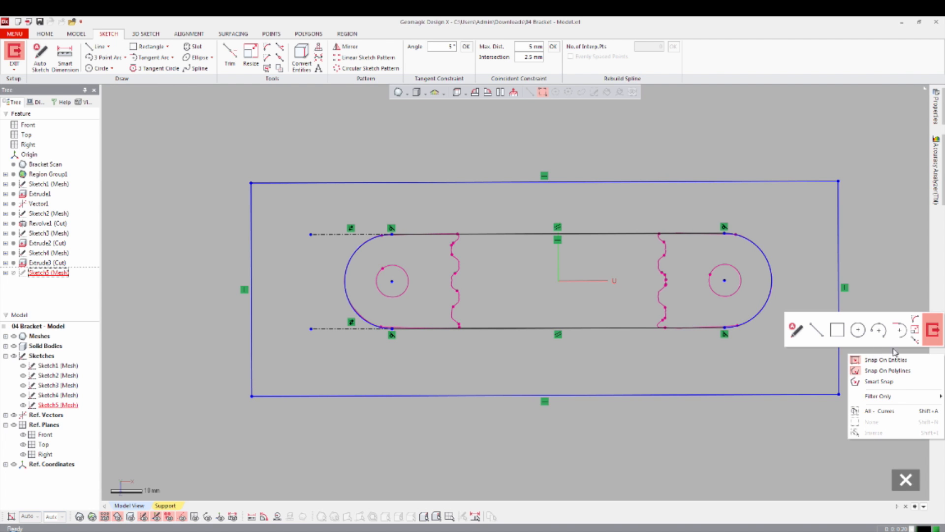
click(931, 330)
click(233, 251)
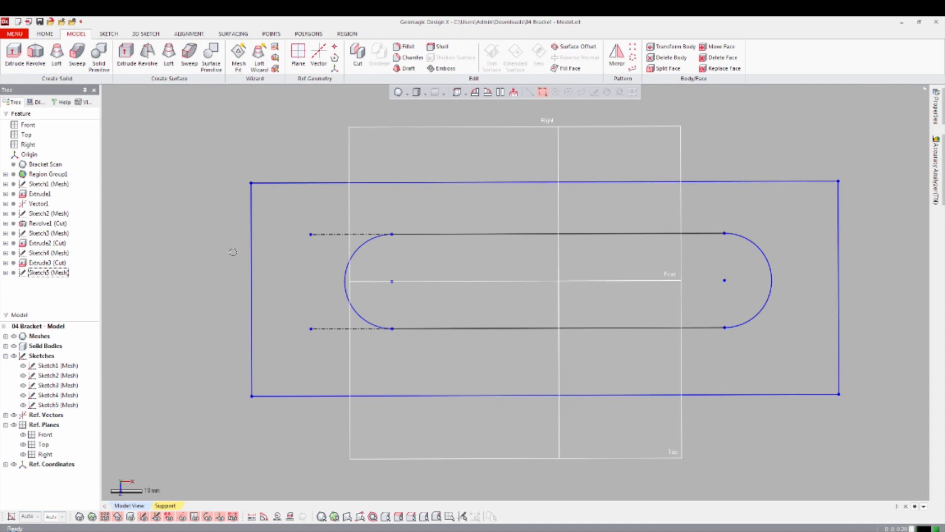
- Reopen the Top plane sketch, fit a circle to each of the two bolt hole polylines, and exit the sketch
mouse_move(269, 296)
right_down()
mouse_move(369, 379)
mouse_move(558, 397)
mouse_move(288, 285)
right_up()
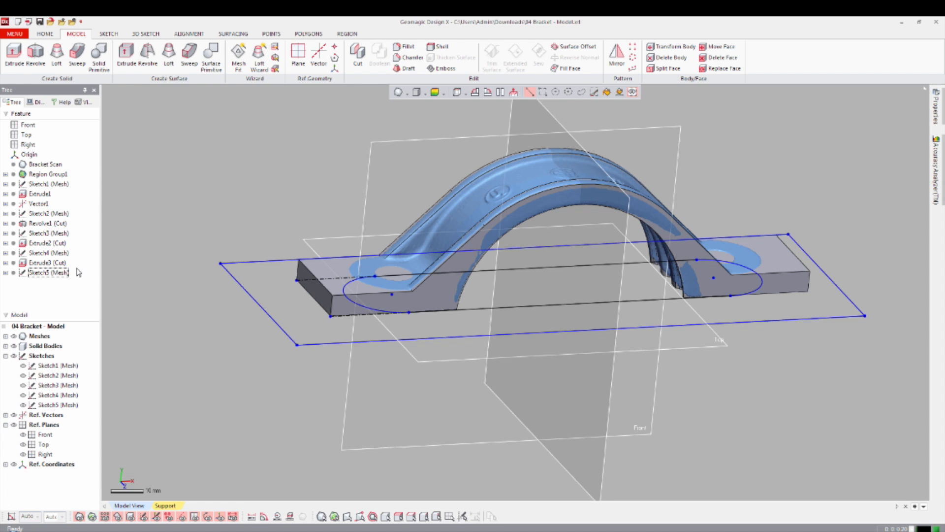
right_click(62, 274)
click(89, 285)
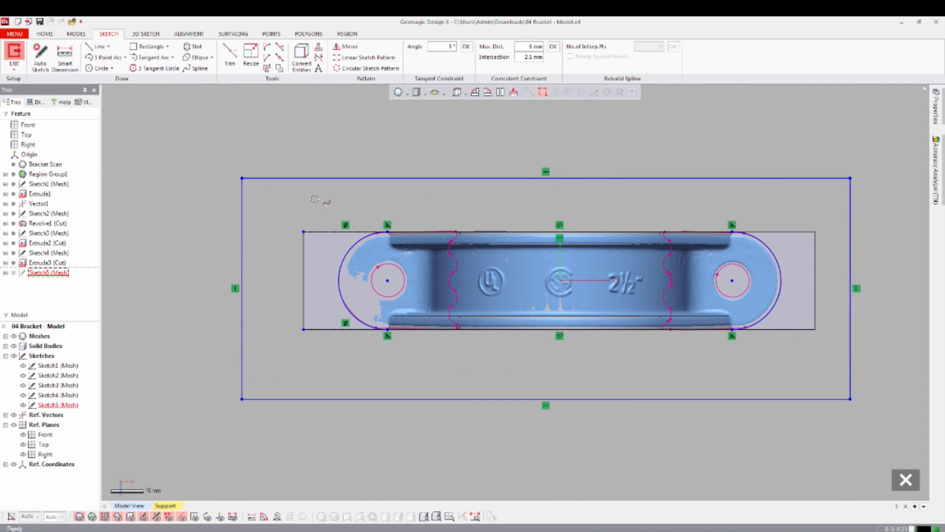
right_click(248, 148)
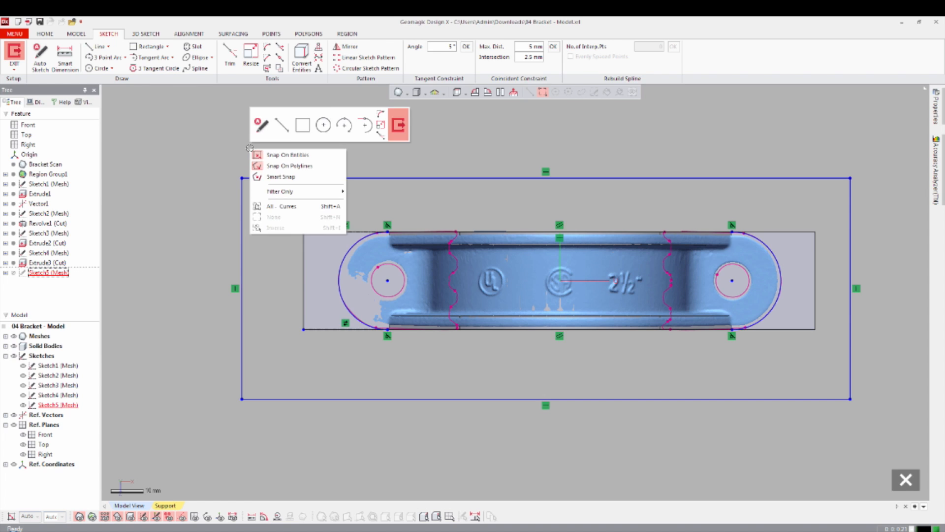
click(323, 124)
click(375, 270)
click(719, 273)
right_click(364, 140)
click(375, 120)
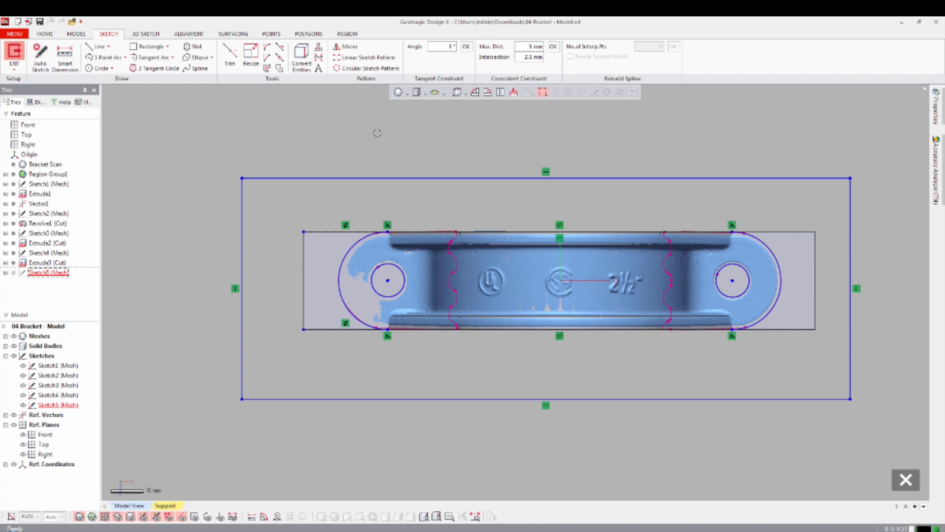
right_click(380, 143)
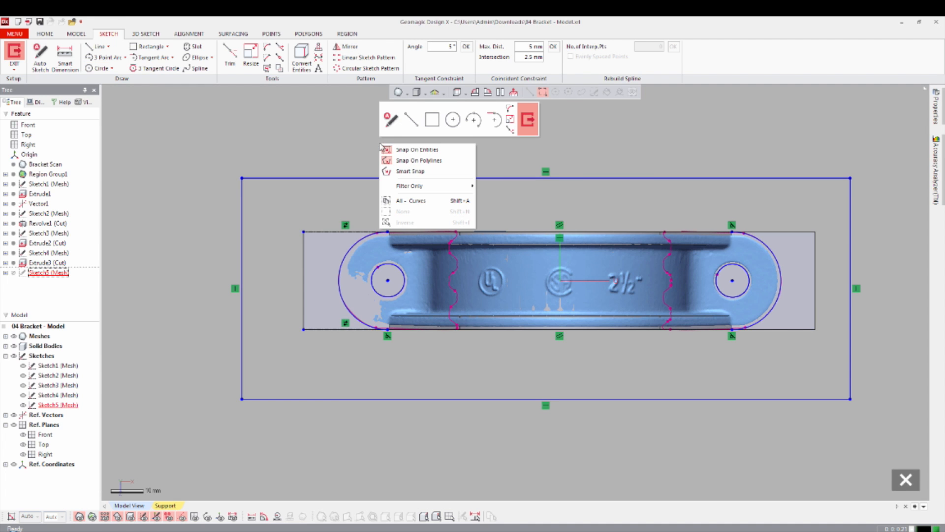
click(523, 129)
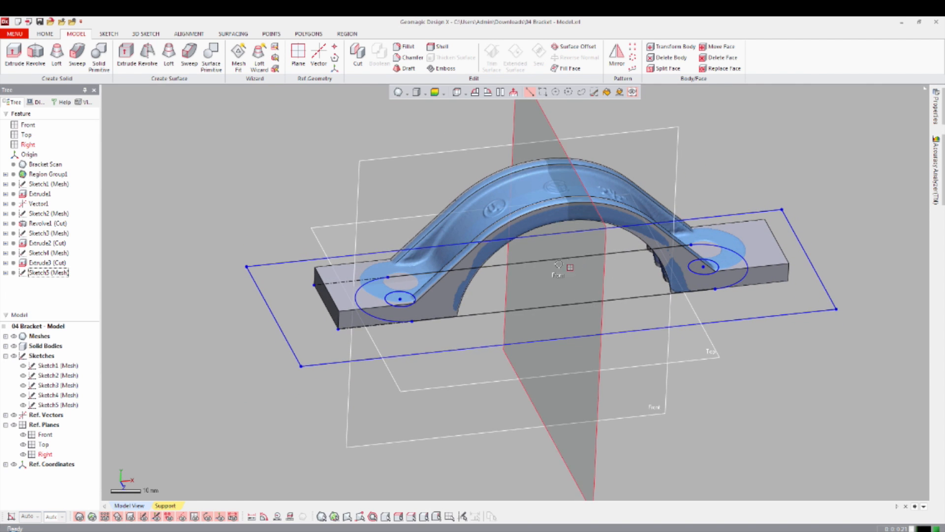
- Hide the reference planes and start a solid Extrude of the area between rectangle and slot plus both hole circles
key(ctrl+0)
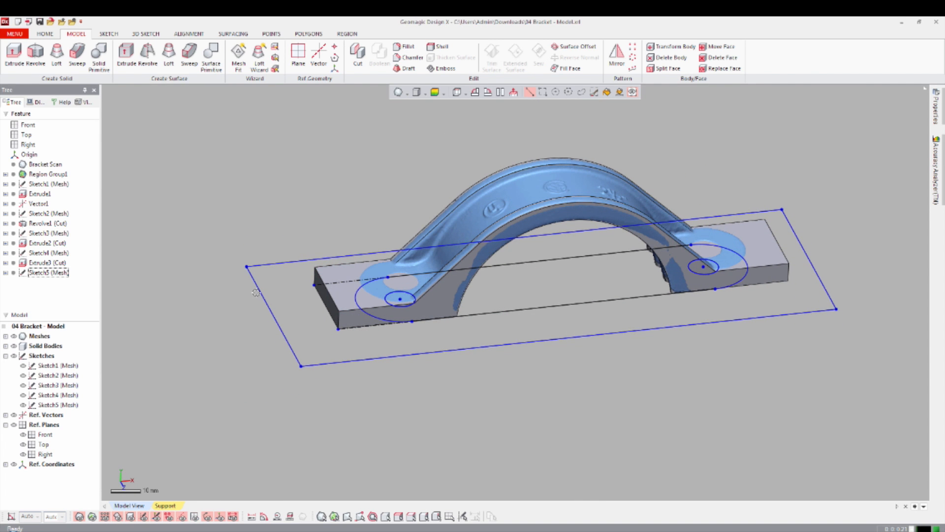
right_click(258, 294)
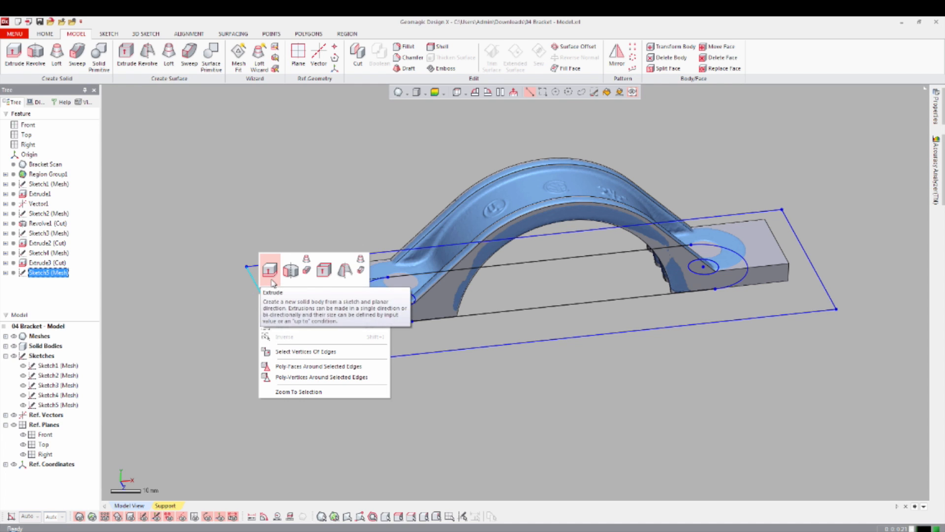
click(269, 270)
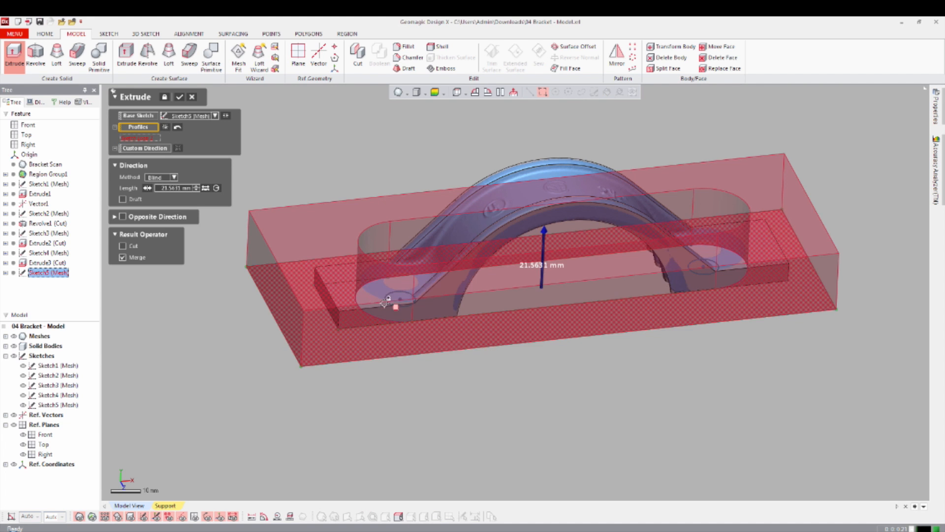
click(400, 297)
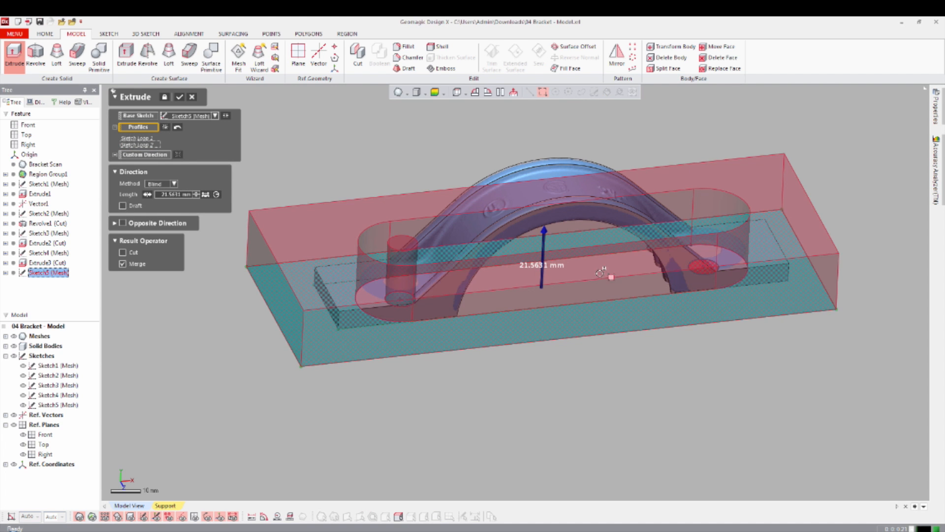
click(701, 269)
- Set the extrusion's result to Cut with the Through All method, and accept it
click(122, 259)
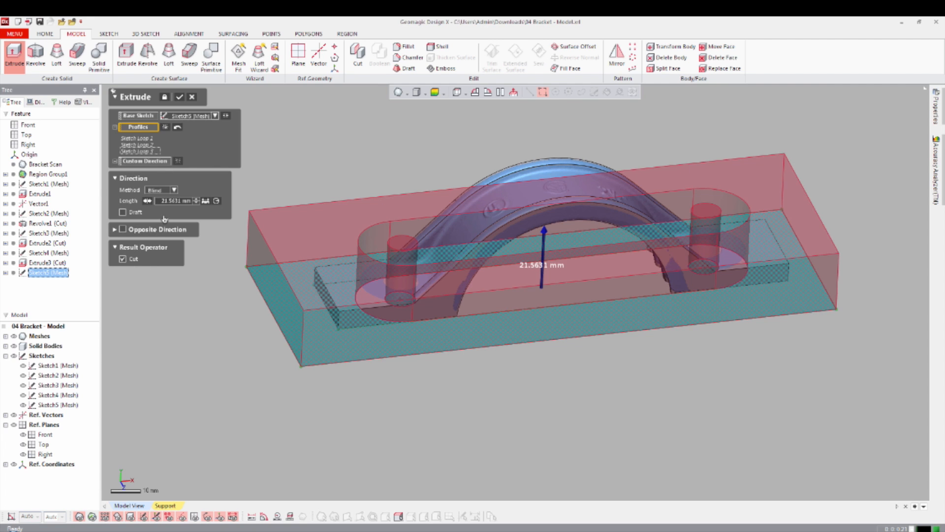
click(165, 192)
click(168, 212)
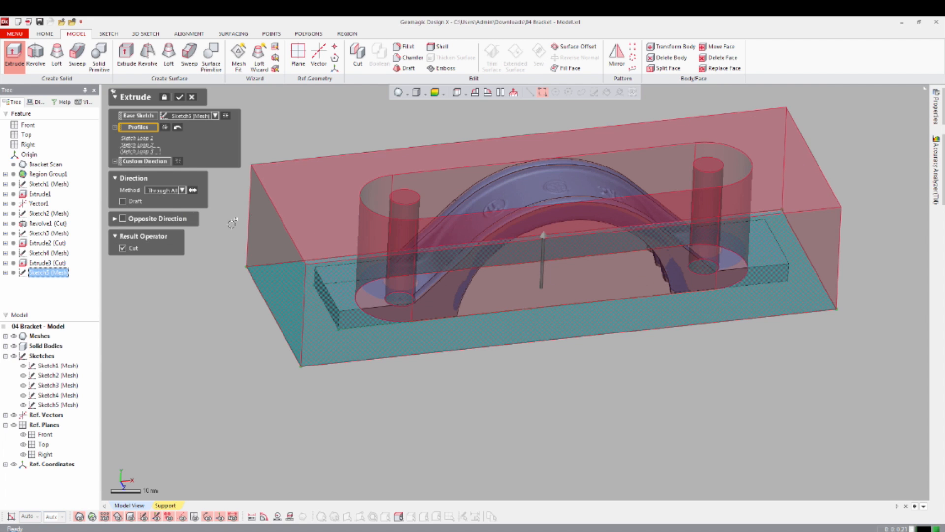
click(178, 97)
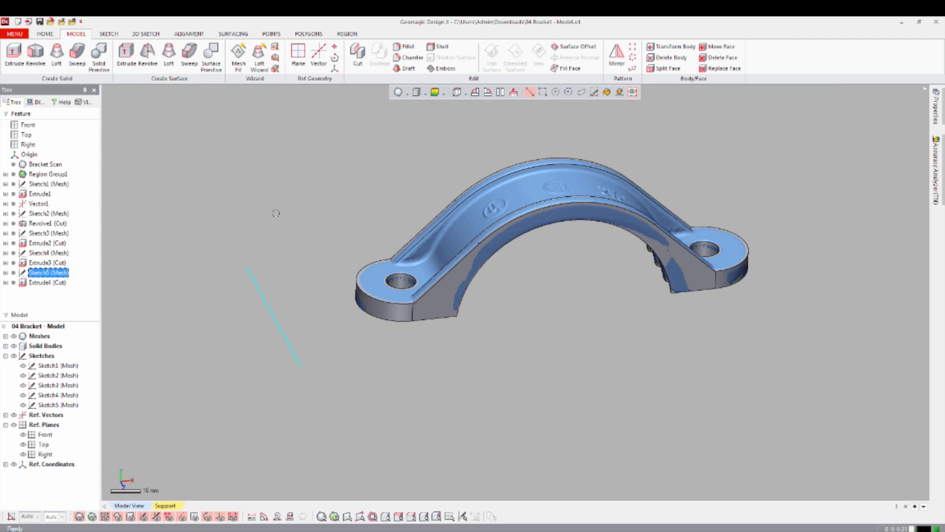
- Examine the trimmed bracket against the scan and inspect its Deviation for Body color map
scroll(552, 230, down, 4)
scroll(599, 235, up, 6)
ctrl+right_drag(598, 237, 522, 315)
scroll(521, 266, up, 2)
mouse_move(932, 159)
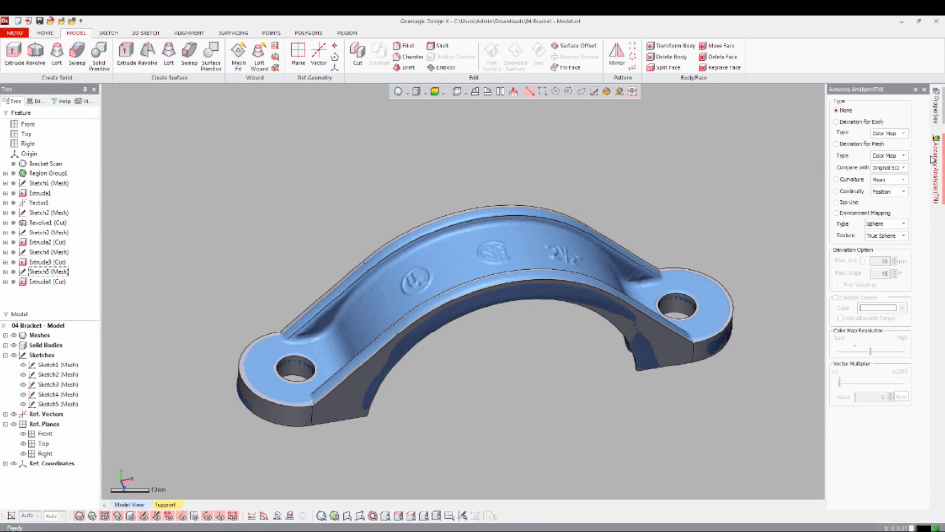
click(854, 123)
right_drag(560, 310, 587, 297)
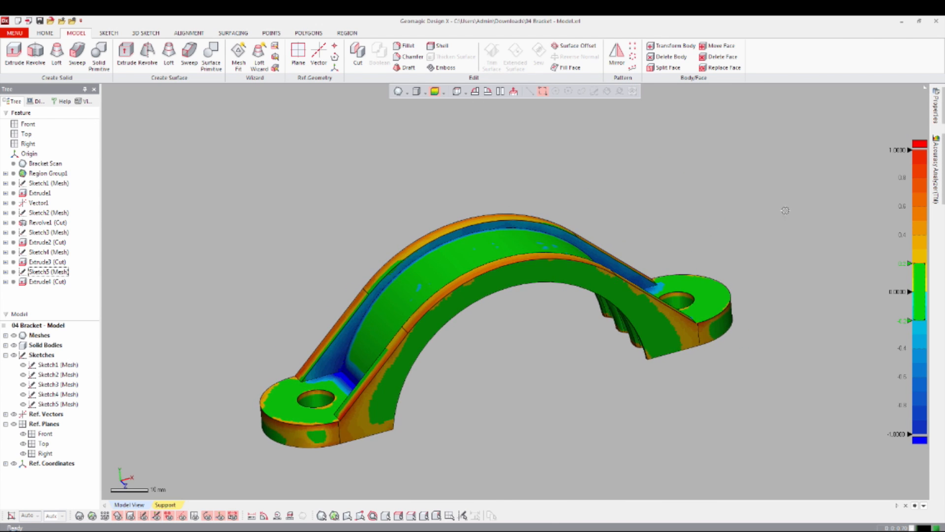
- Set the accuracy analysis type to None and hide the scan mesh to view the solid body alone
click(938, 162)
click(837, 110)
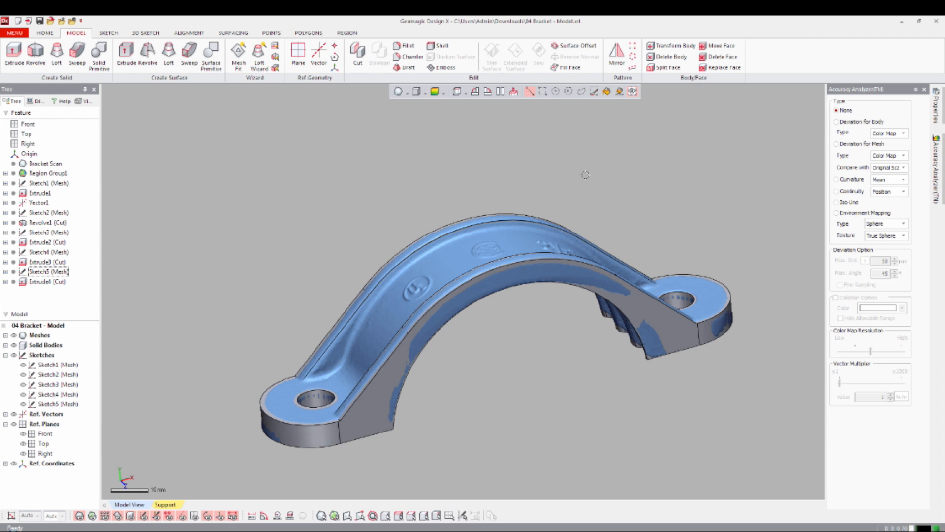
key(ctrl+1)
scroll(408, 299, down, 1)
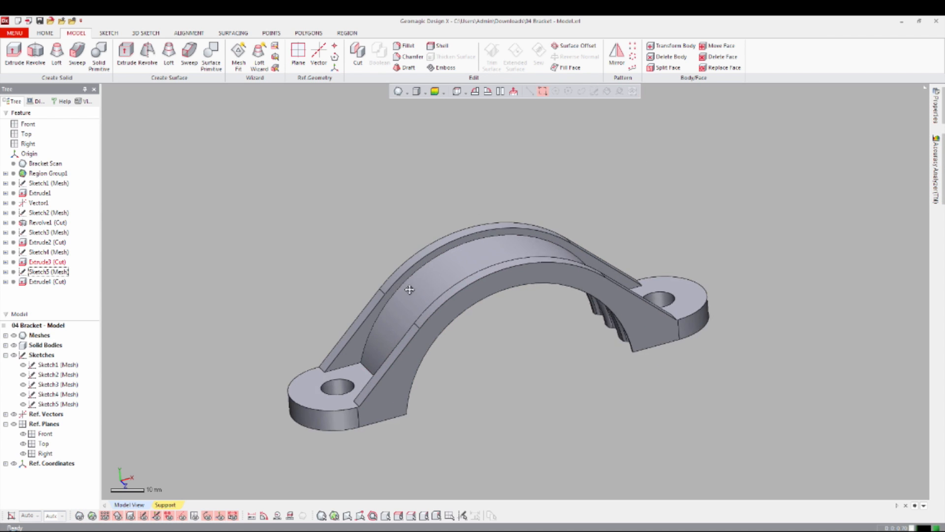
- Fillet the two inner edges where the curved channel meets the mounting ears with a constant 8 mm radius
ctrl+right_drag(408, 299, 432, 231)
scroll(432, 231, up, 1)
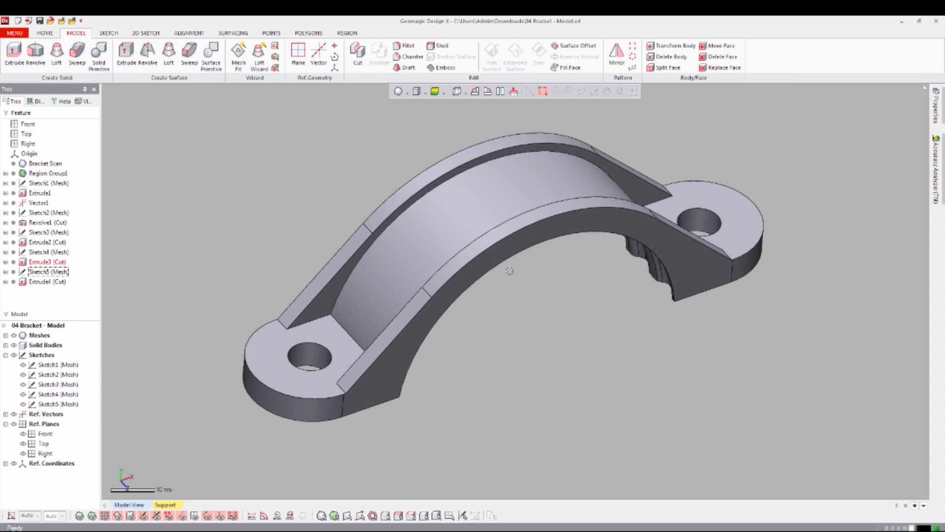
right_click(334, 319)
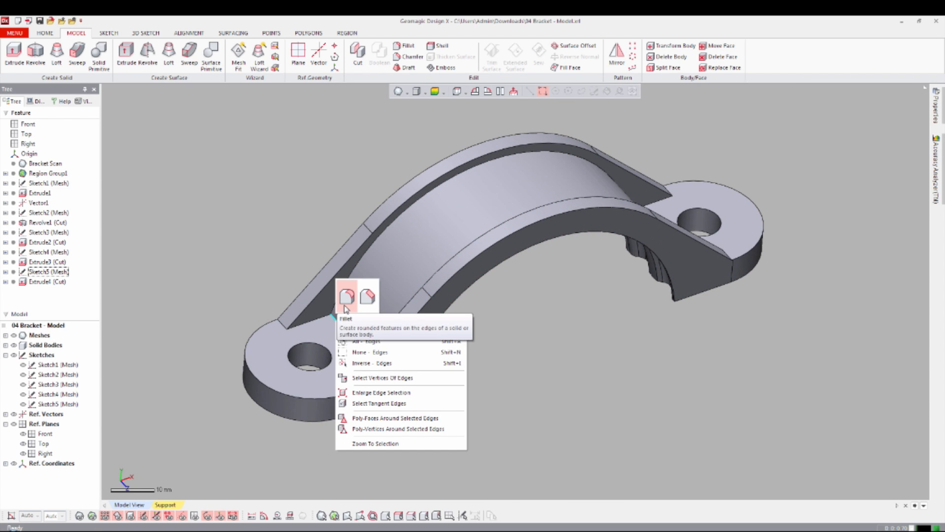
click(348, 297)
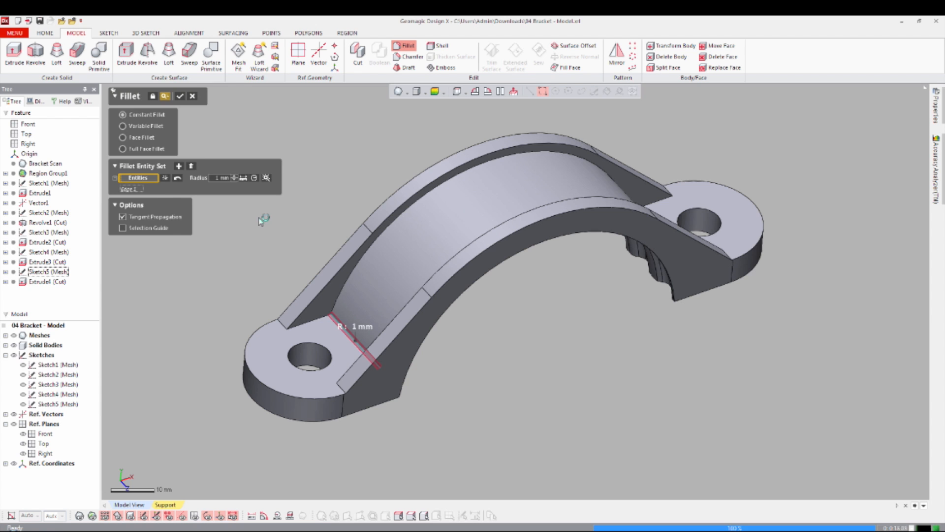
key(Return)
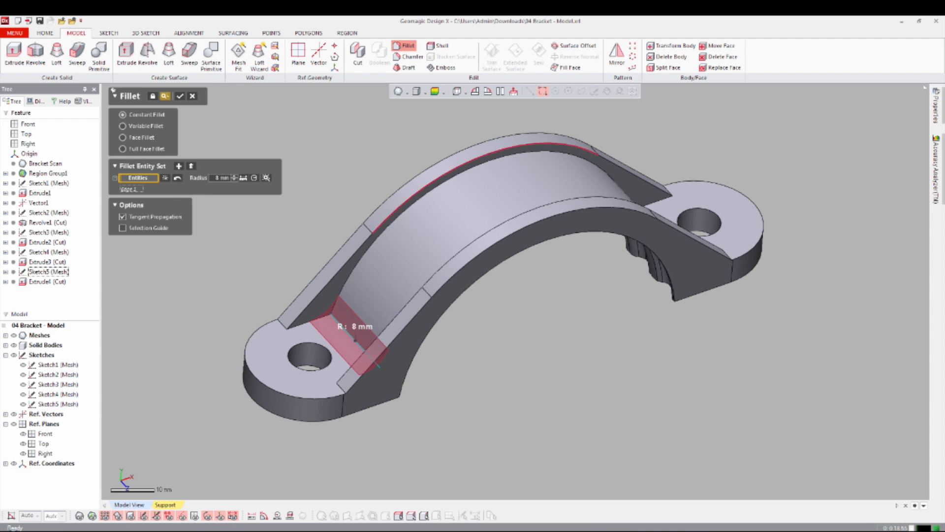
right_drag(443, 242, 424, 300)
click(686, 207)
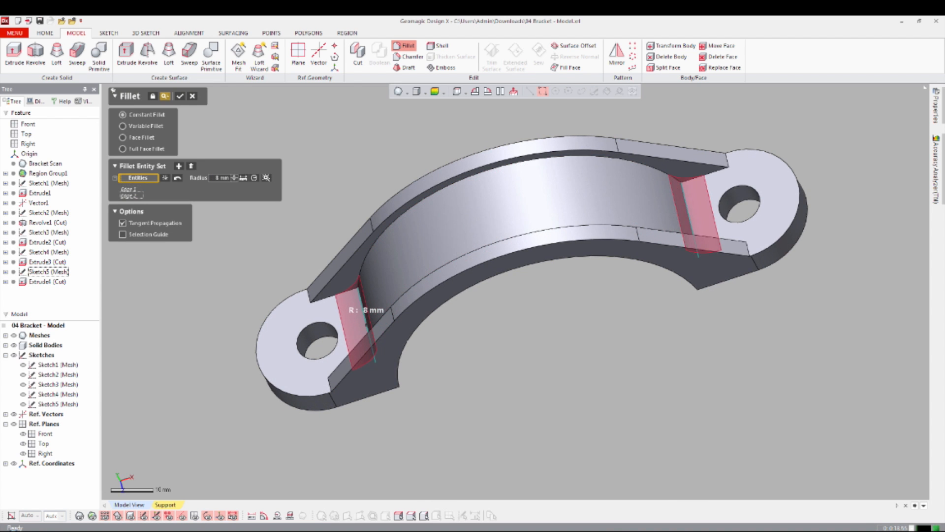
click(181, 96)
- Start a constant fillet on one side rib's end edge, estimate its radius from the scan mesh and set it to 2 mm
scroll(295, 222, up, 2)
right_drag(275, 247, 308, 229)
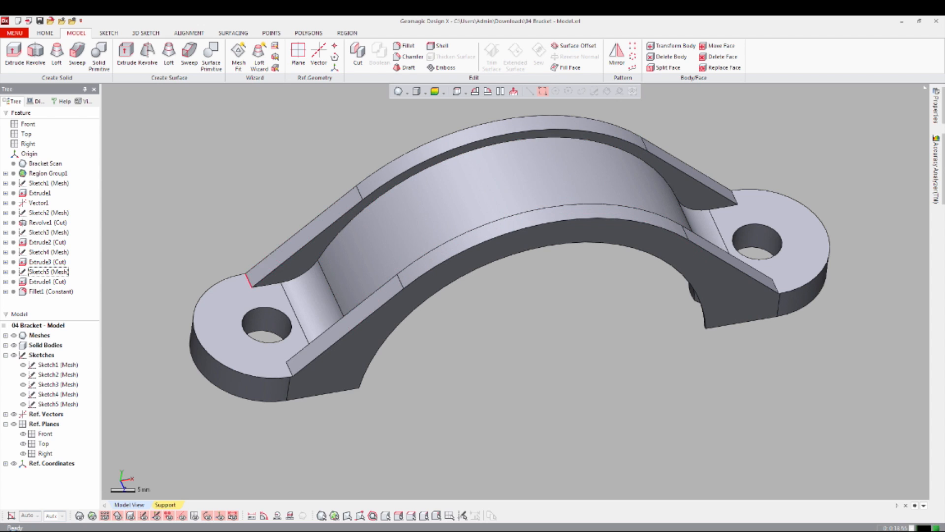
right_click(248, 279)
click(260, 254)
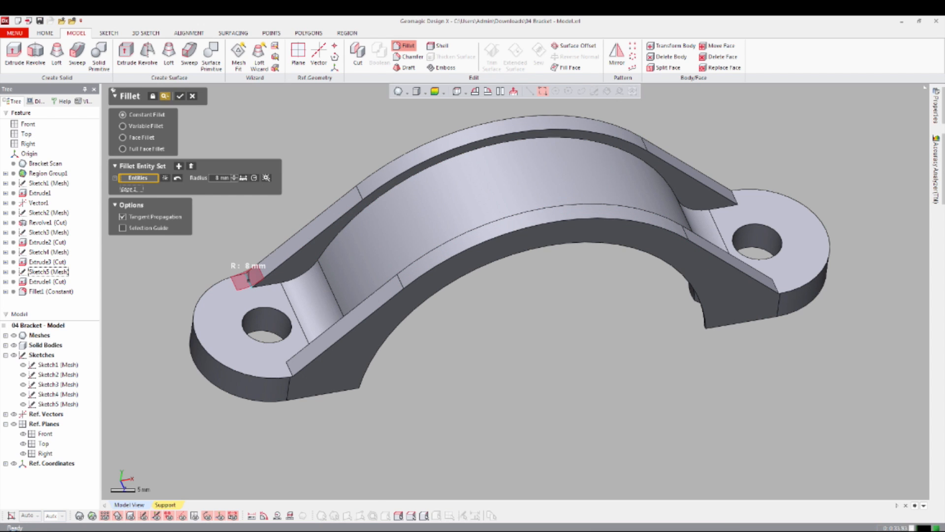
click(265, 177)
double_click(226, 177)
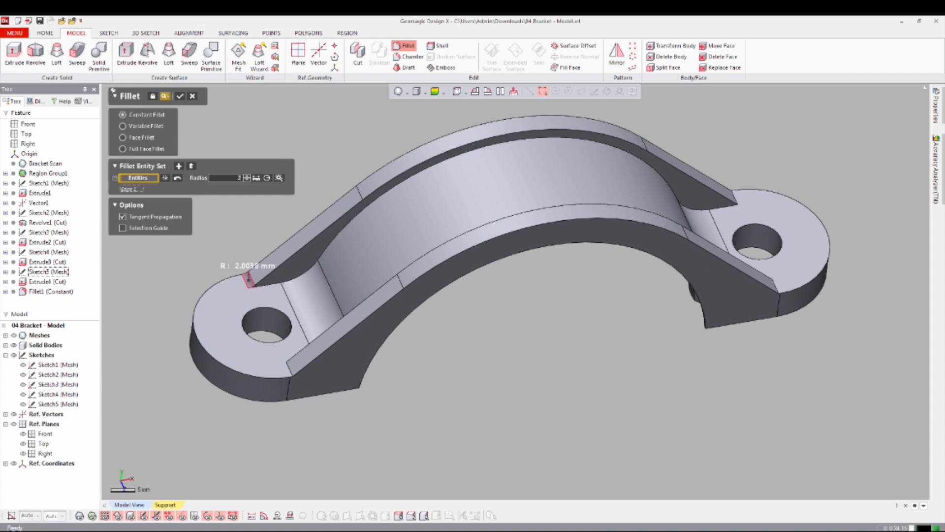
key(Return)
- Add the remaining three rib-end edges to the 2 mm fillet and accept it
click(289, 369)
scroll(443, 295, down, 1)
right_drag(443, 295, 406, 296)
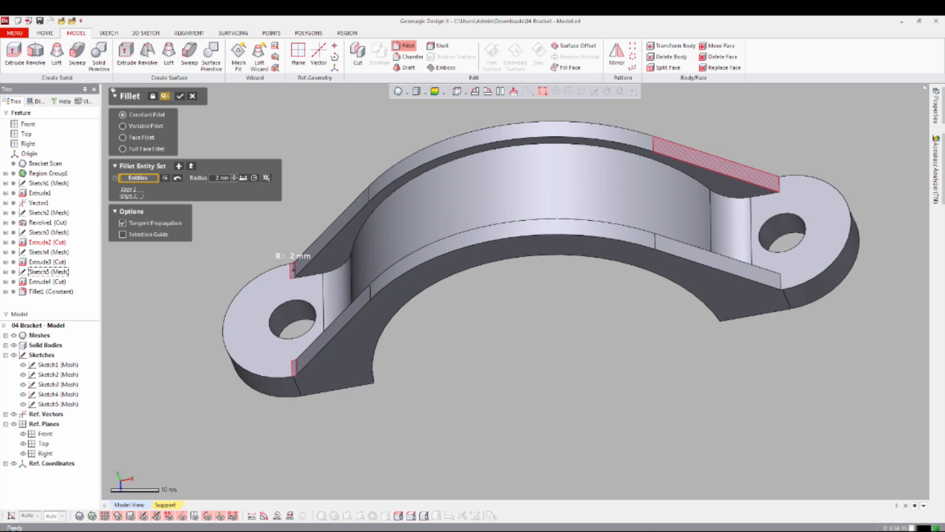
click(779, 184)
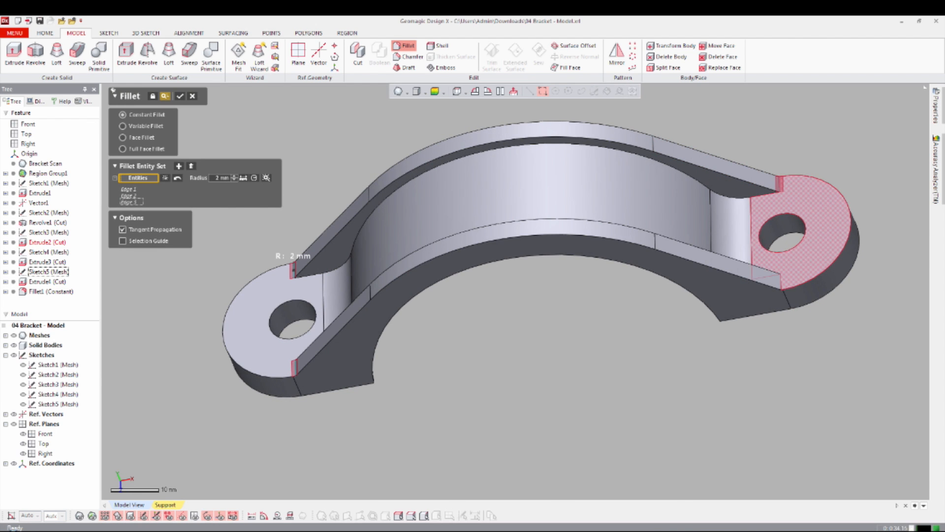
click(781, 280)
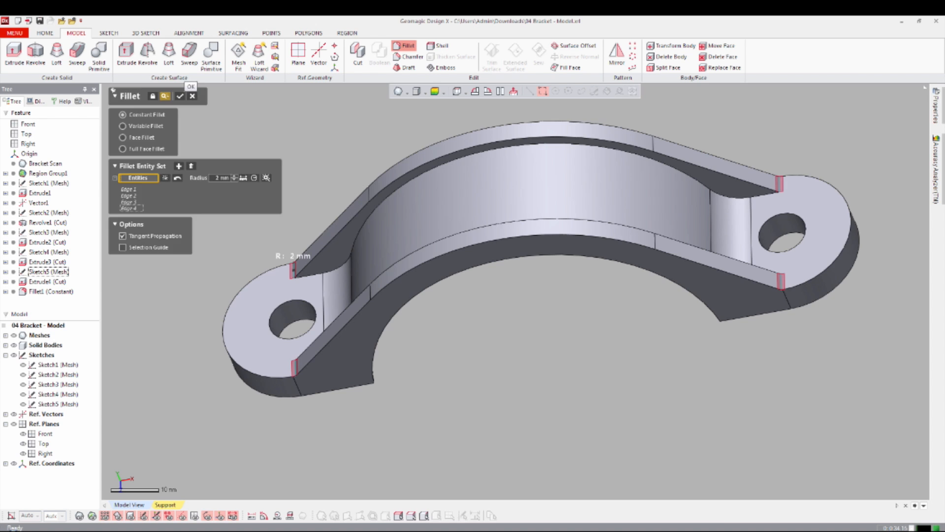
click(181, 96)
- Fillet the bracket's outer upper edge loop, estimating the radius from the scan mesh and setting it to 1.75 mm
right_drag(443, 296, 482, 285)
right_click(487, 245)
click(501, 221)
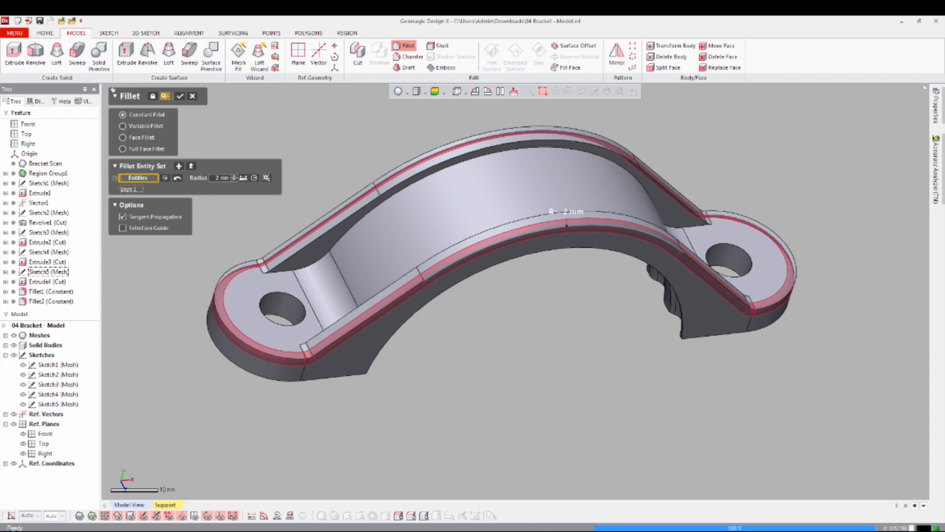
click(266, 177)
double_click(227, 177)
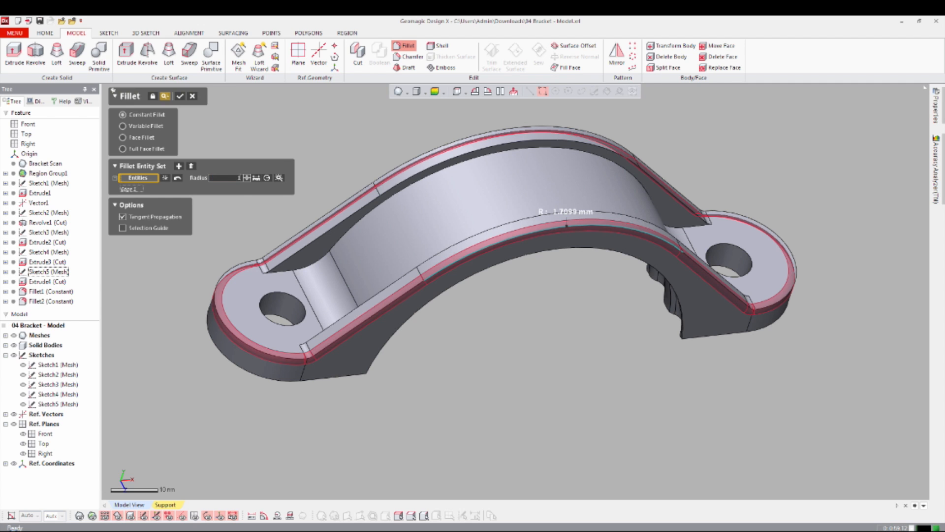
text(1.75)
key(Return)
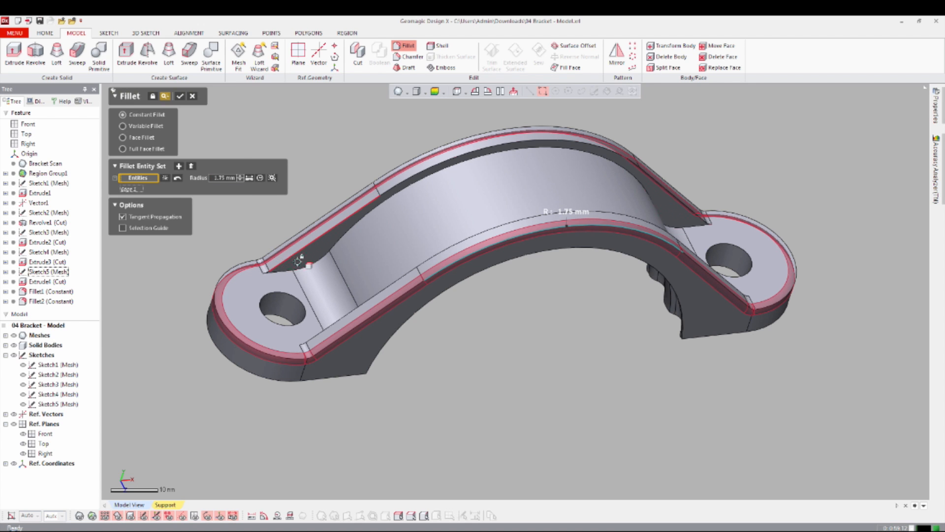
click(180, 96)
- Start a 1 mm constant fillet on one rib's inner upper edge and the inner side faces of both ribs
click(295, 257)
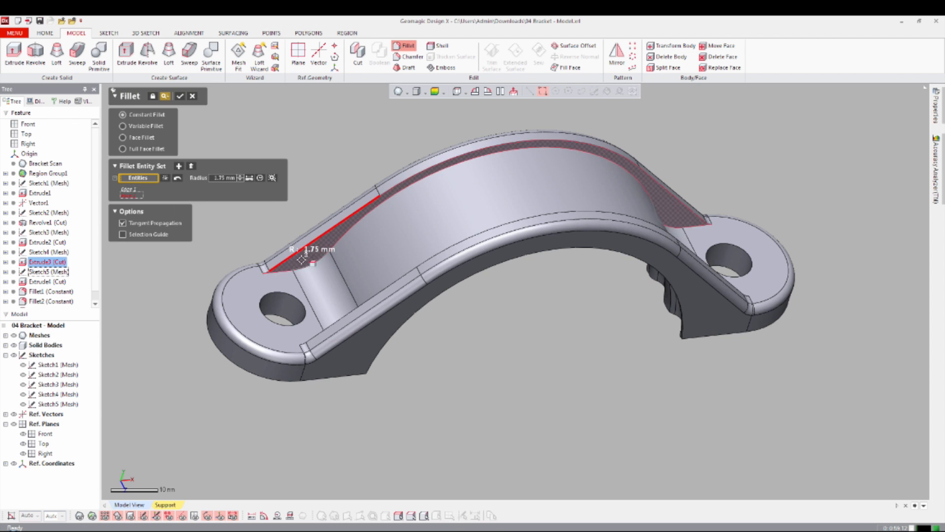
click(217, 177)
key(Return)
scroll(493, 276, down, 1)
right_drag(492, 276, 485, 374)
click(357, 366)
- Add the cylindrical faces of both bolt holes to the 1 mm fillet and accept it
click(305, 332)
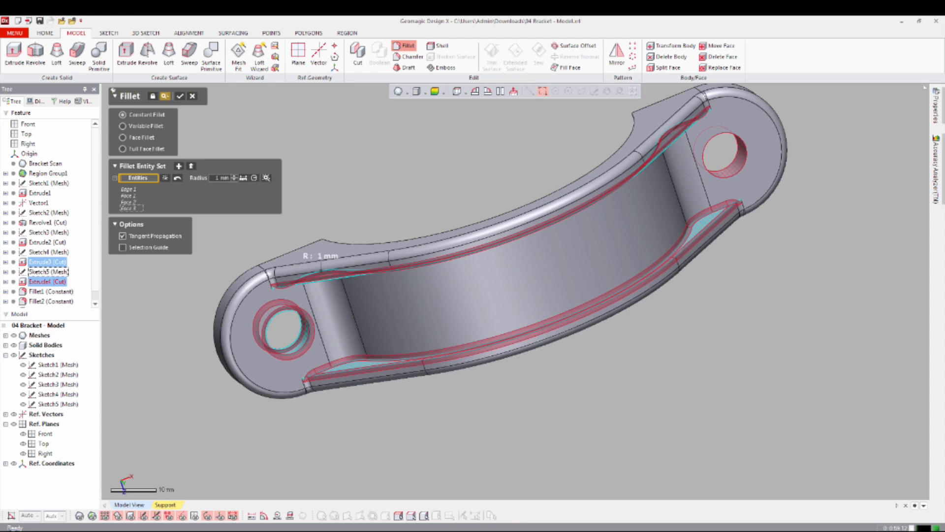
click(738, 165)
scroll(564, 293, down, 2)
scroll(564, 293, up, 1)
right_drag(564, 293, 574, 204)
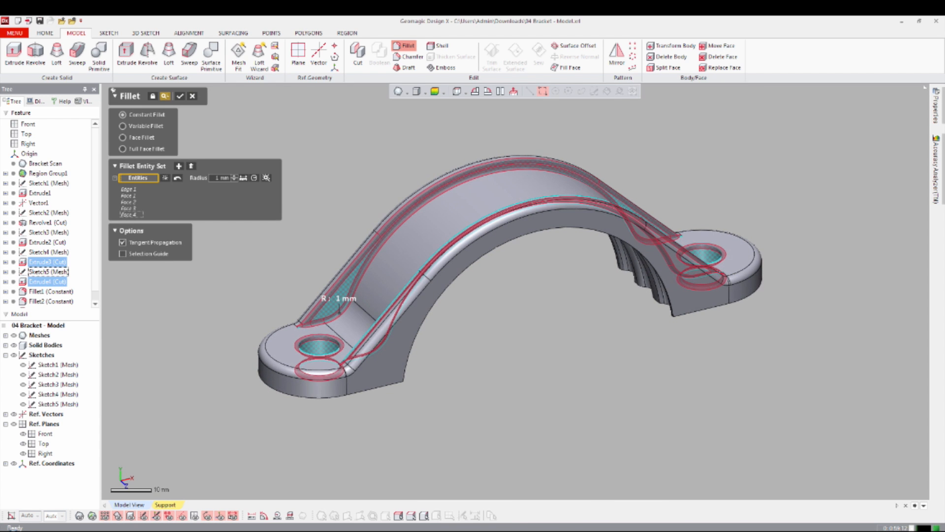
key(Return)
- Show the scan mesh over the filleted bracket and examine its Deviation for Body color map
key(ctrl+1)
scroll(520, 280, down, 1)
scroll(519, 280, up, 1)
right_drag(519, 280, 524, 261)
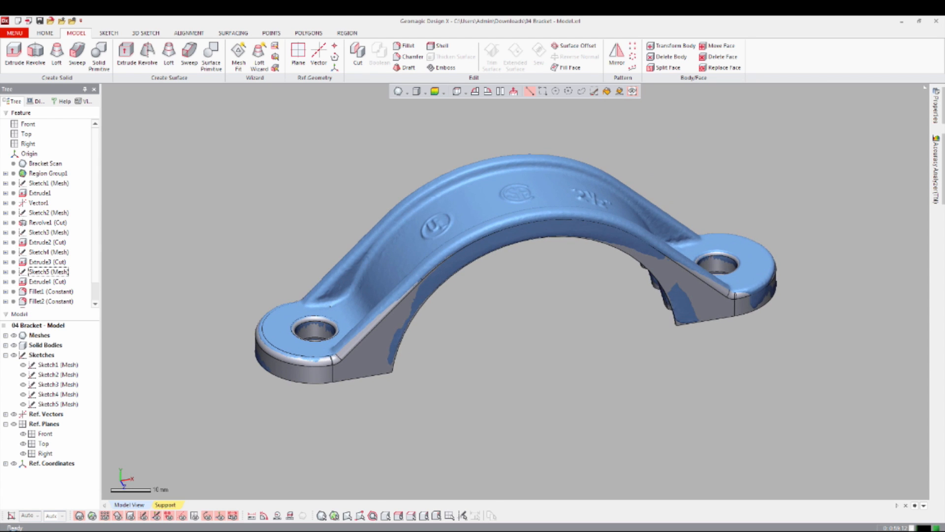
mouse_move(936, 170)
click(852, 123)
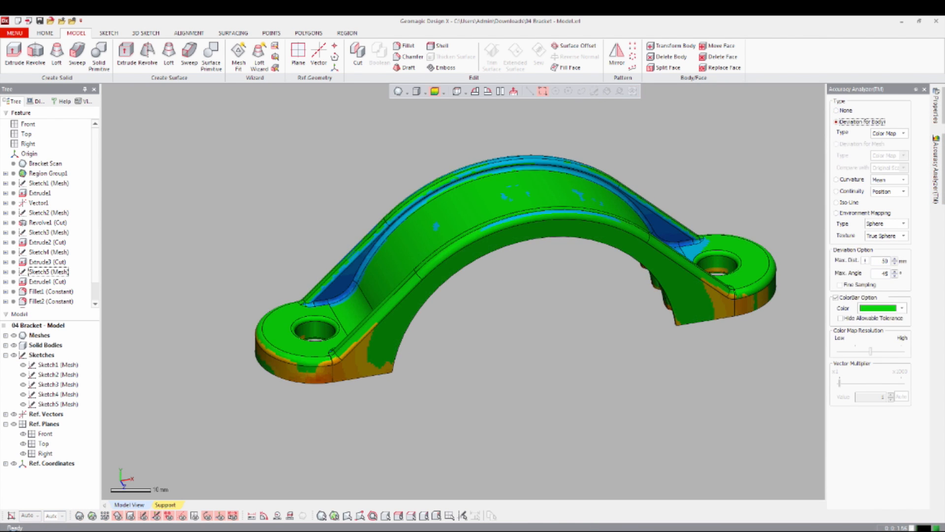
right_drag(615, 295, 616, 303)
right_drag(542, 251, 576, 251)
scroll(544, 362, up, 1)
scroll(574, 300, down, 1)
scroll(566, 246, down, 2)
scroll(580, 295, up, 3)
scroll(576, 263, up, 2)
- Set the accuracy analysis type back to None and hide the scan mesh to review the filleted solid
click(935, 170)
click(836, 111)
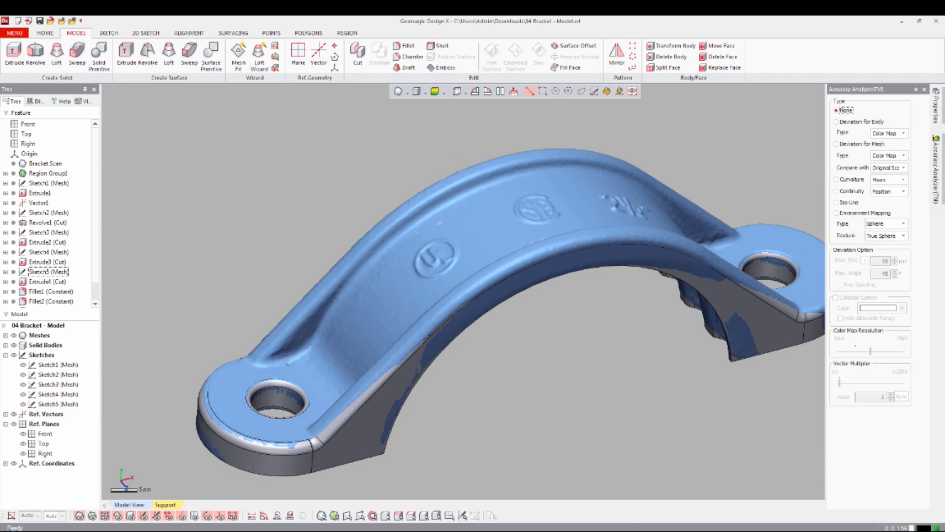
scroll(512, 290, down, 2)
right_drag(512, 290, 415, 251)
scroll(520, 295, down, 2)
key(ctrl+1)
scroll(517, 254, up, 3)
scroll(414, 210, down, 1)
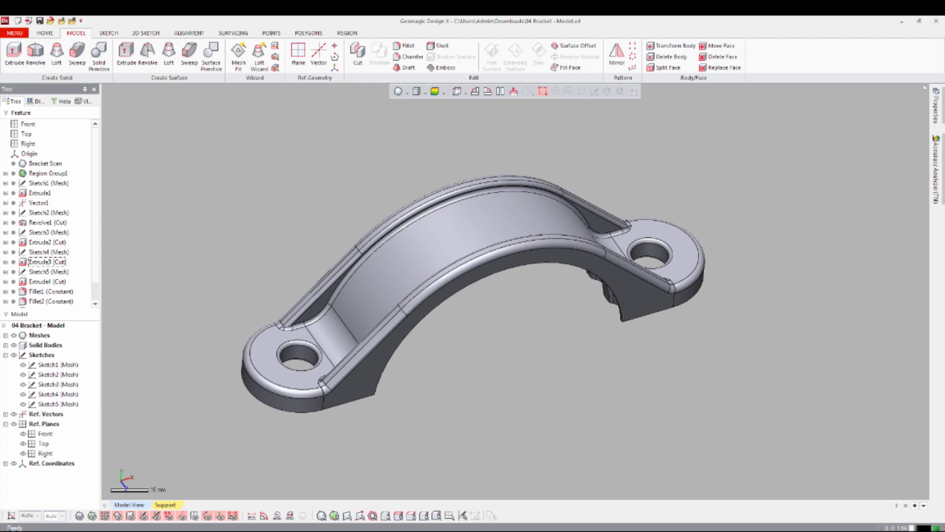
scroll(47, 212, down, 1)
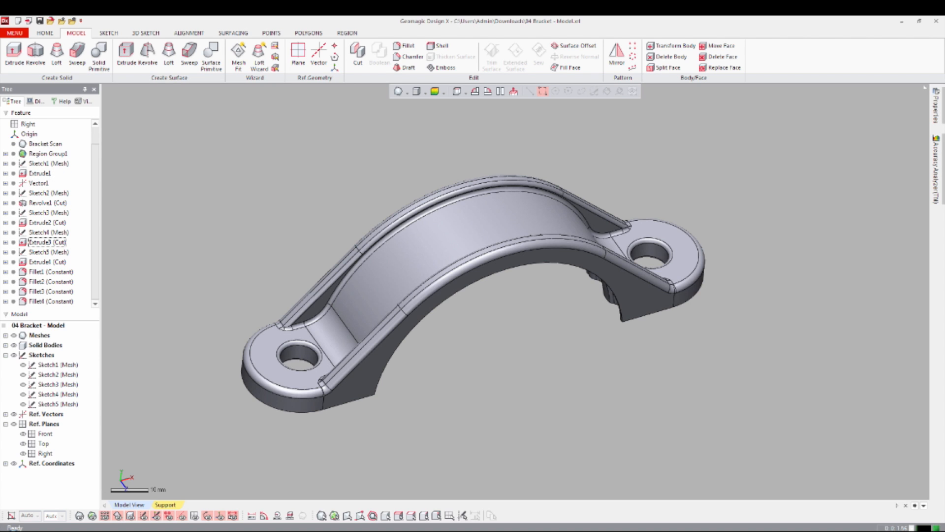
scroll(47, 212, up, 1)
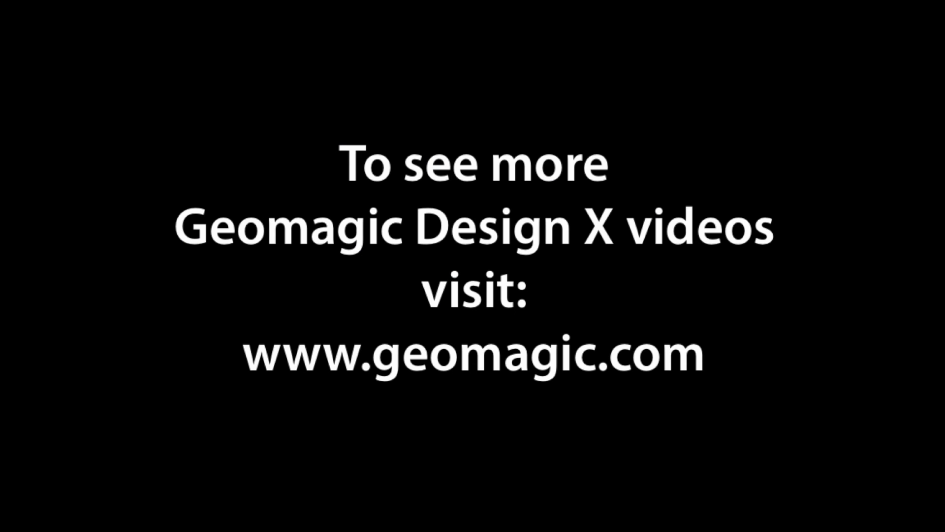